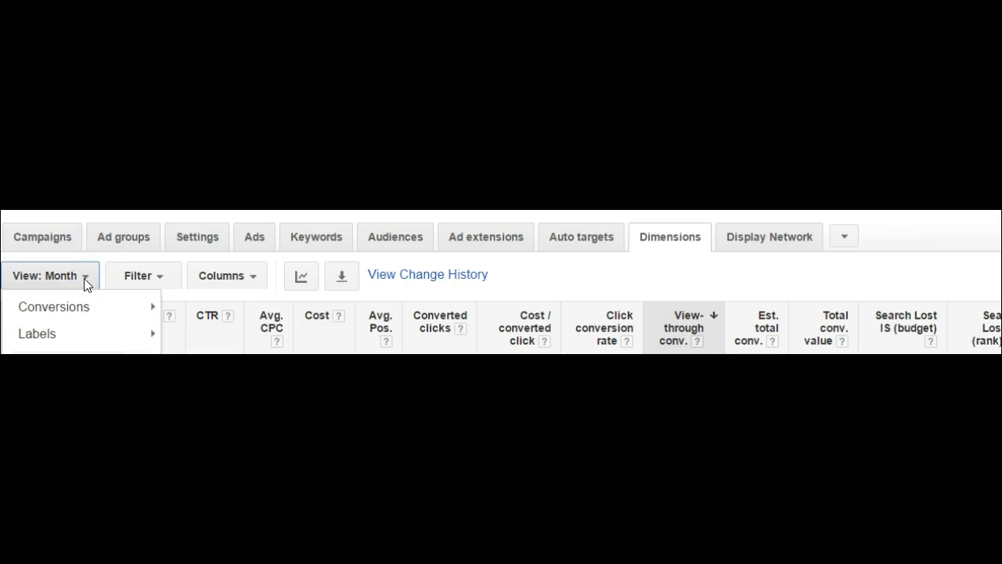
- Download the monthly Dimensions report with total conversion values
{"action": "left_click", "coordinate": [83, 337]}
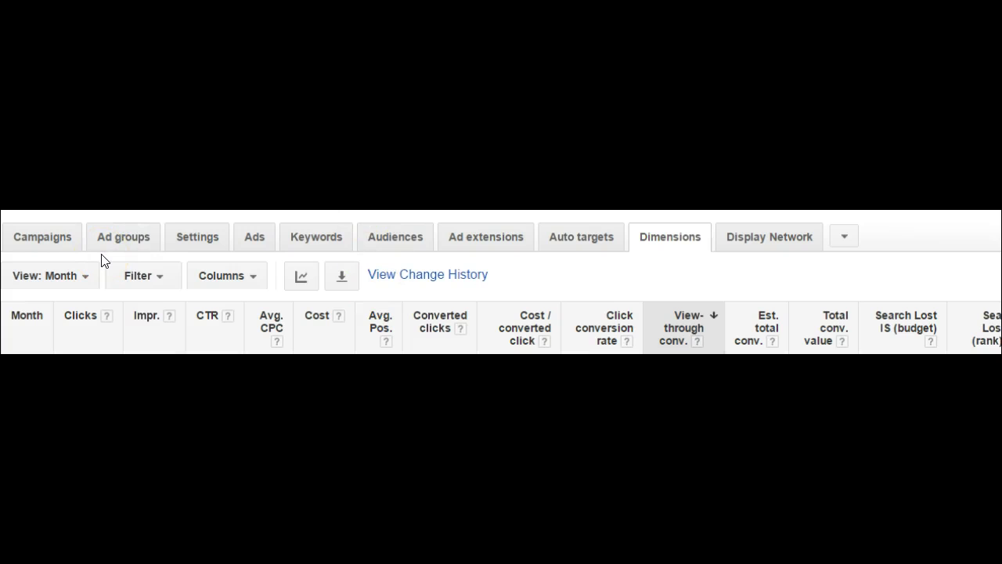
{"action": "left_click", "coordinate": [343, 275]}
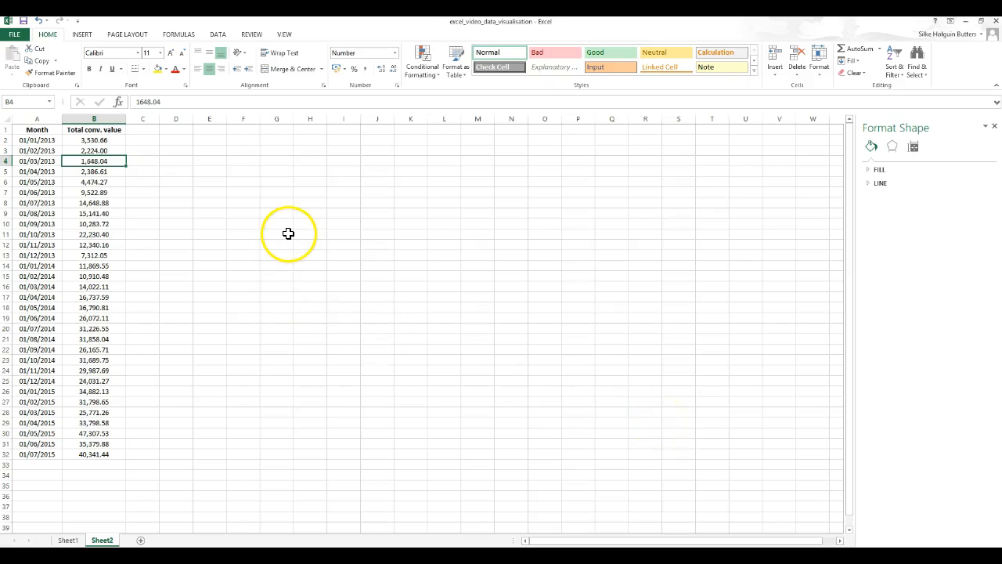
- Examine the monthly dates and Total conv. value figures for 2013, 2014 and 2015 in the exported sheet
{"action": "left_click", "coordinate": [103, 130]}
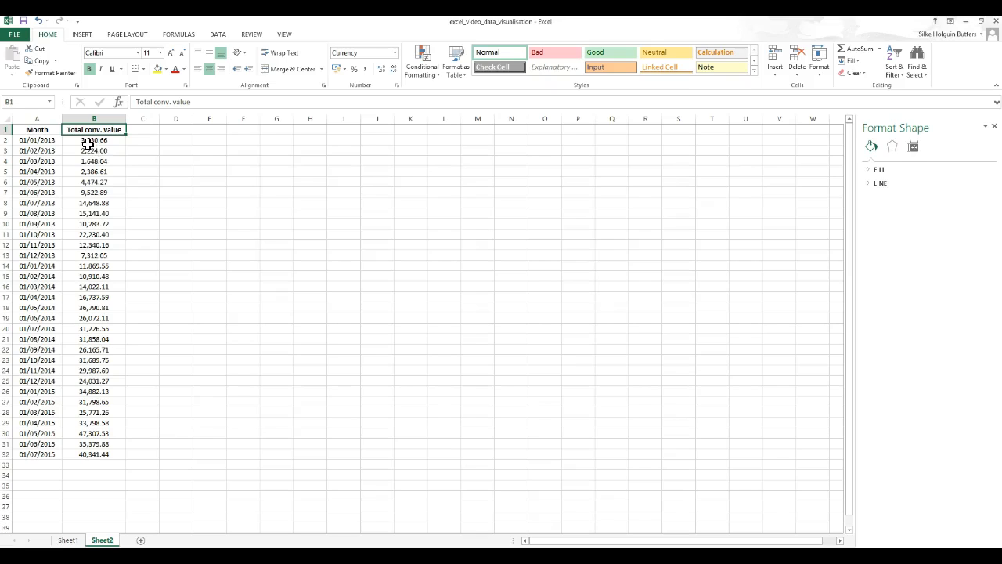
{"action": "left_click", "coordinate": [88, 142]}
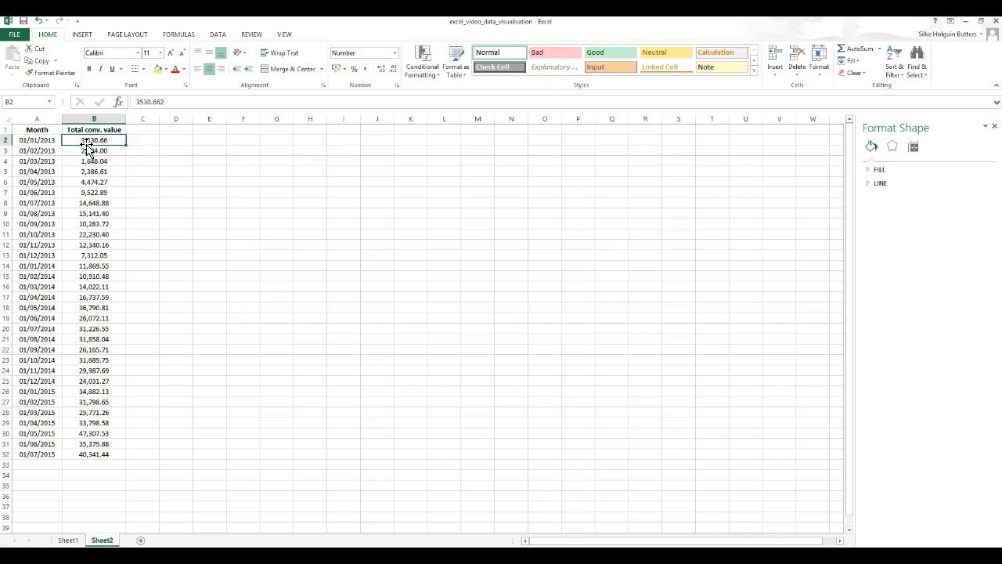
{"action": "left_click", "coordinate": [43, 140]}
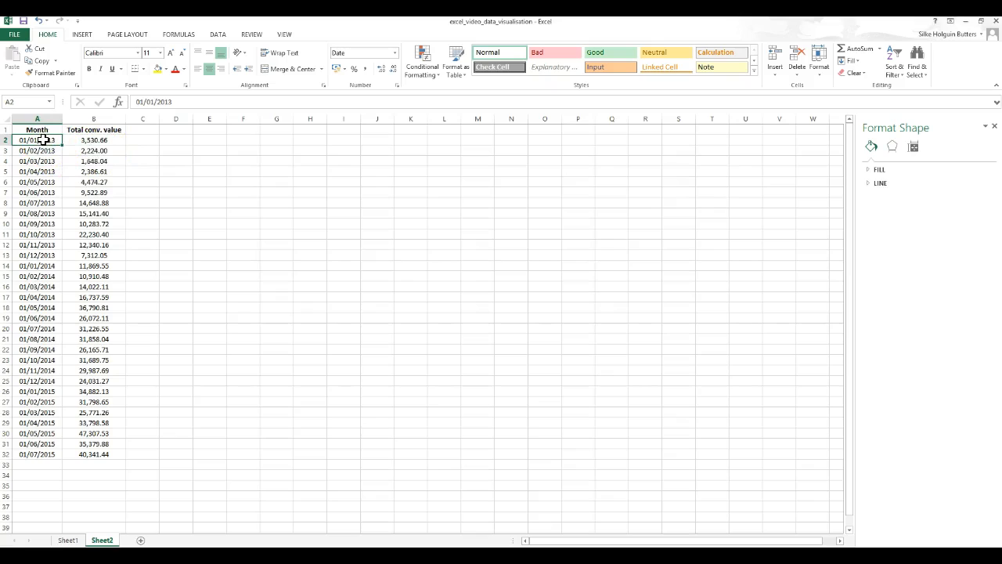
{"action": "left_click", "coordinate": [37, 127]}
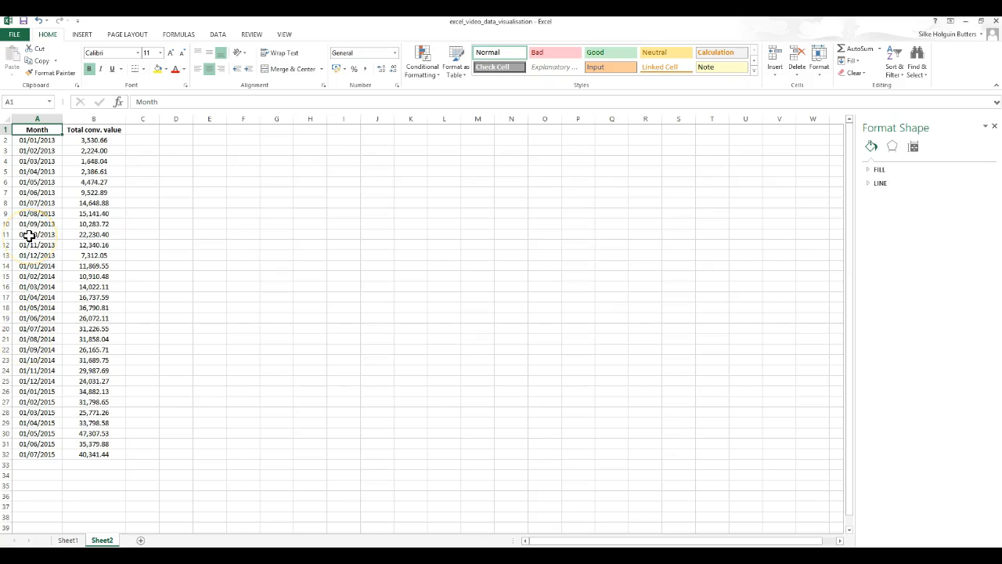
{"action": "left_click", "coordinate": [40, 139]}
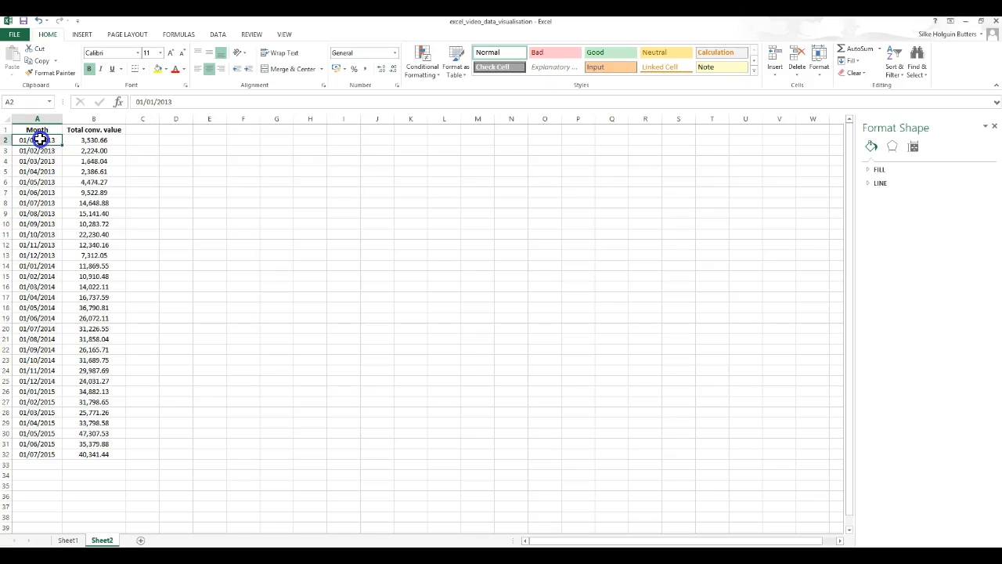
{"action": "left_click", "coordinate": [56, 455]}
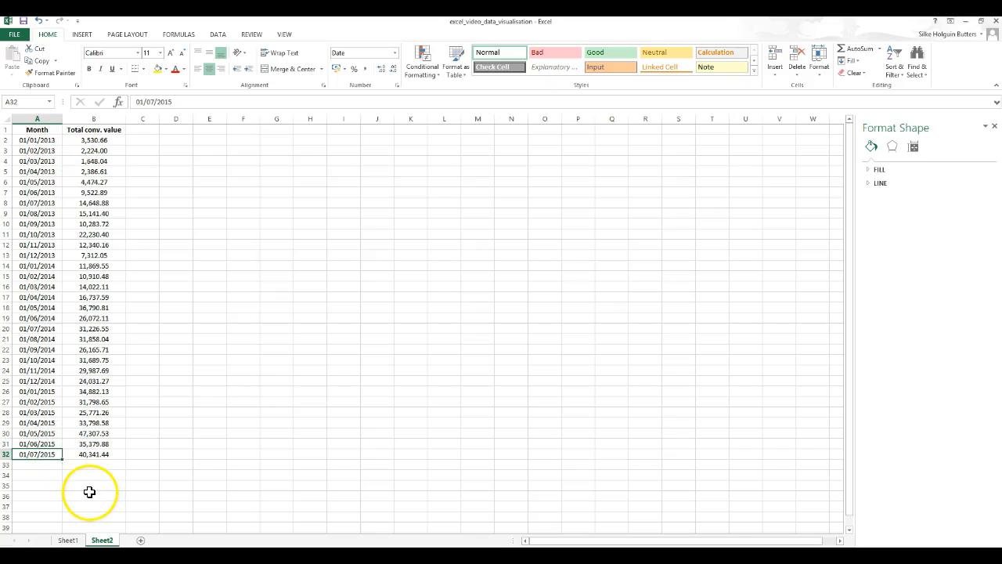
{"action": "left_click_drag", "start_coordinate": [114, 129], "coordinate": [90, 456]}
{"action": "left_click", "coordinate": [243, 443]}
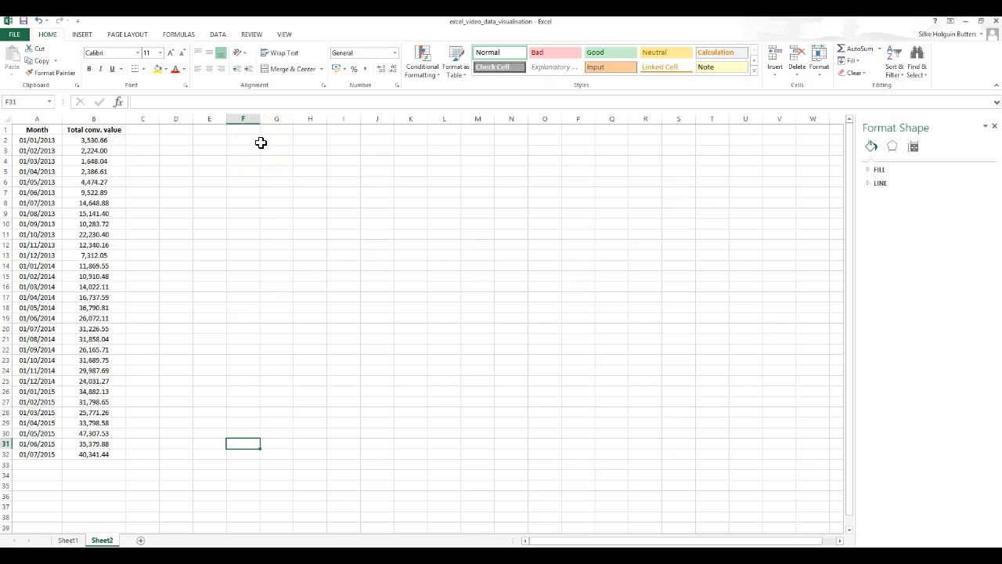
{"action": "left_click", "coordinate": [46, 140]}
{"action": "left_click_drag", "start_coordinate": [46, 143], "coordinate": [49, 191]}
{"action": "left_click_drag", "start_coordinate": [31, 140], "coordinate": [31, 141]}
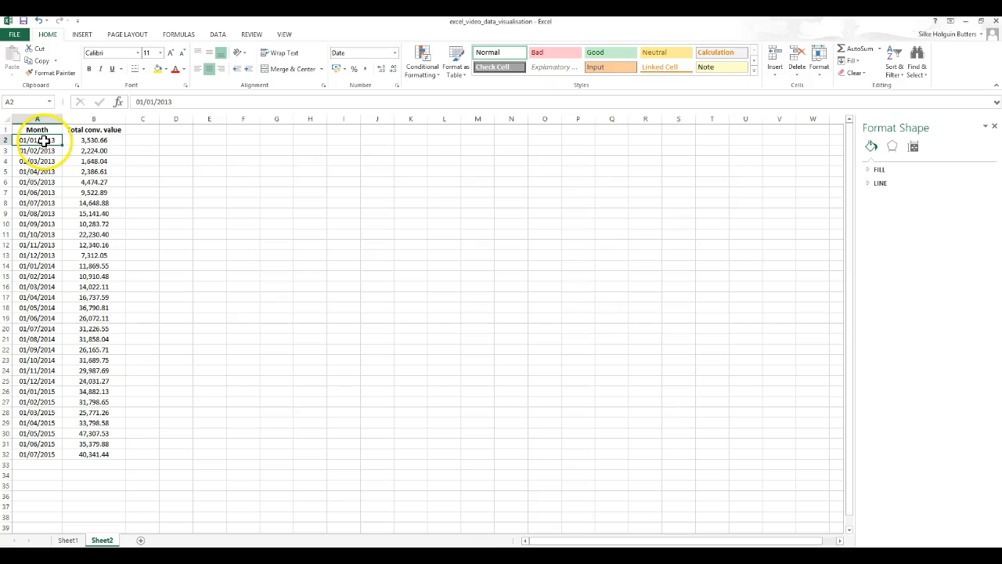
{"action": "left_click", "coordinate": [54, 266]}
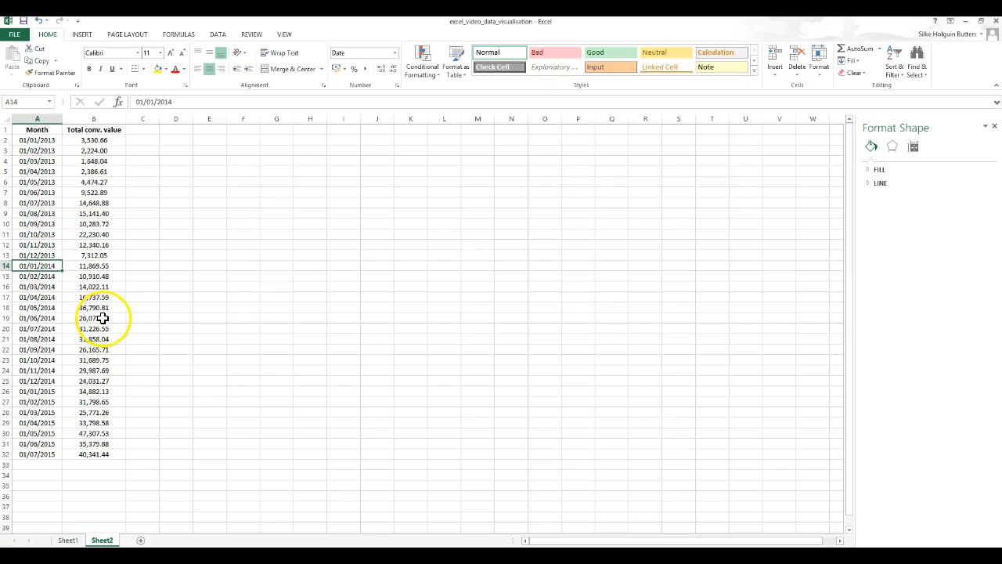
{"action": "left_click", "coordinate": [44, 390]}
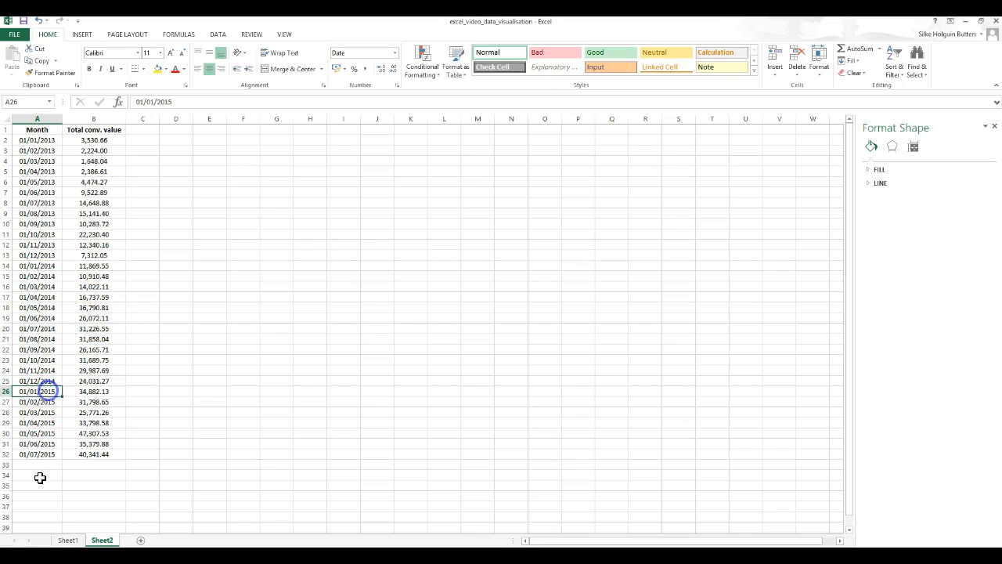
{"action": "left_click_drag", "start_coordinate": [47, 139], "coordinate": [101, 139]}
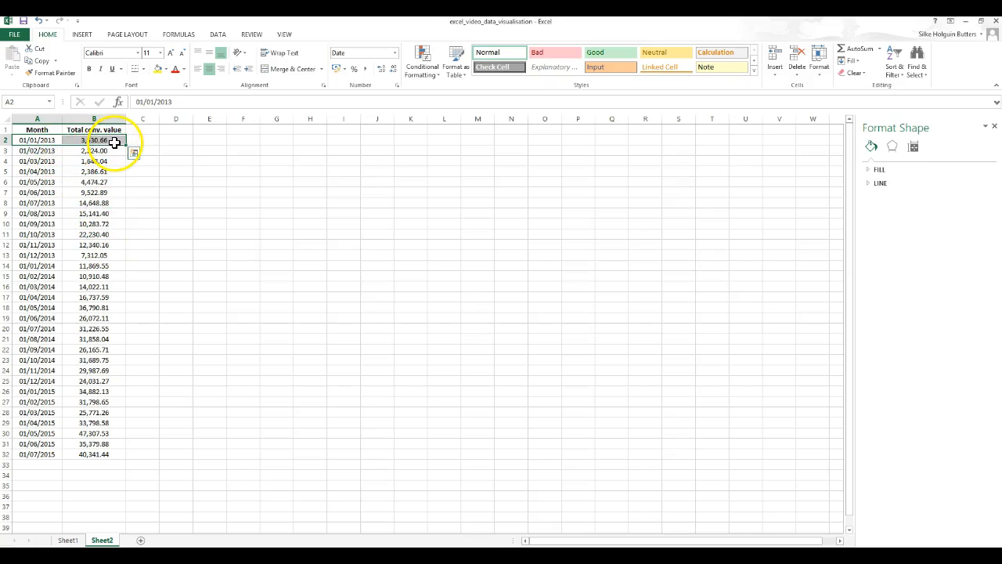
{"action": "left_click_drag", "start_coordinate": [45, 266], "coordinate": [103, 269]}
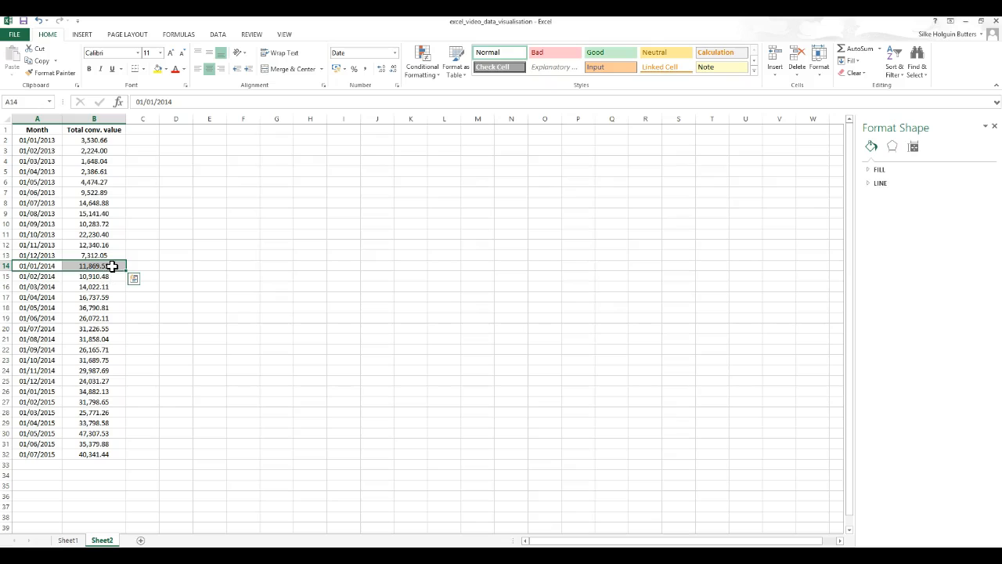
{"action": "left_click_drag", "start_coordinate": [44, 394], "coordinate": [100, 397]}
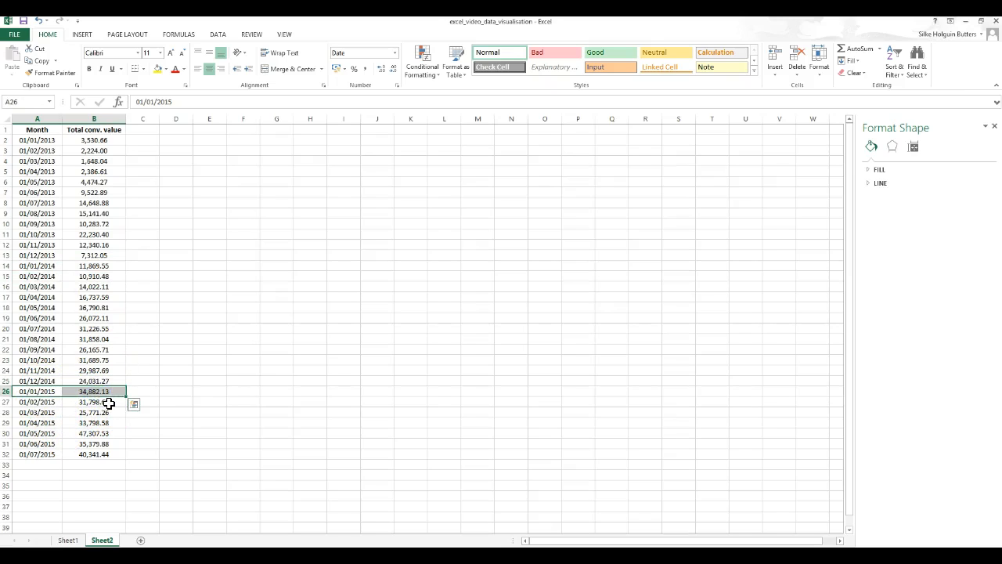
{"action": "left_click", "coordinate": [105, 224]}
{"action": "left_click_drag", "start_coordinate": [43, 392], "coordinate": [97, 393]}
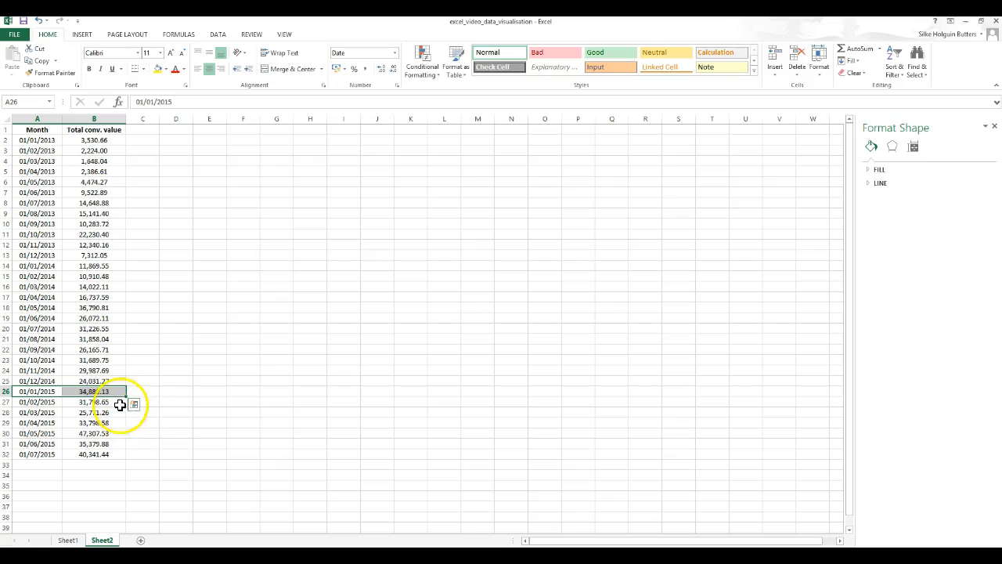
{"action": "left_click", "coordinate": [77, 349]}
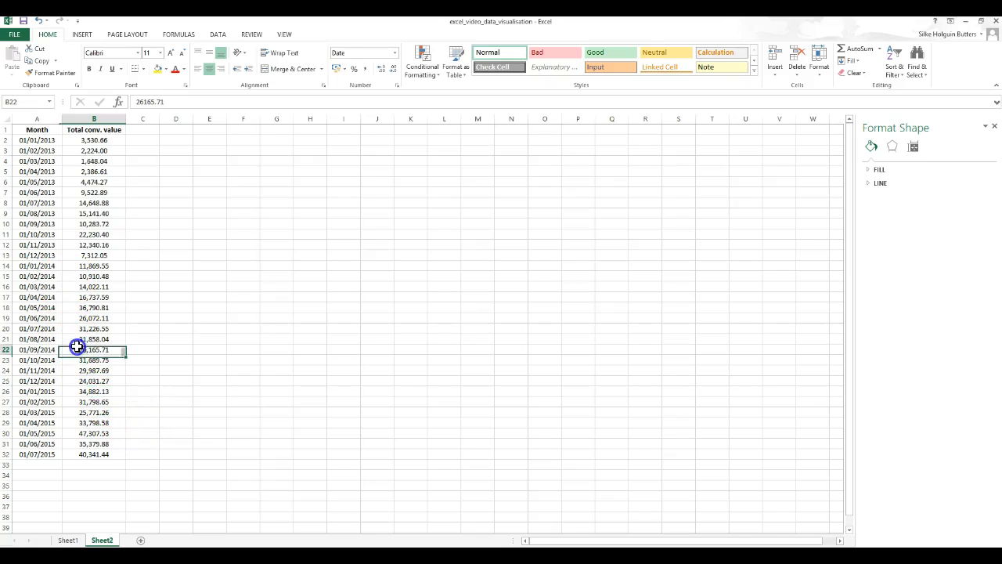
{"action": "left_click", "coordinate": [106, 453]}
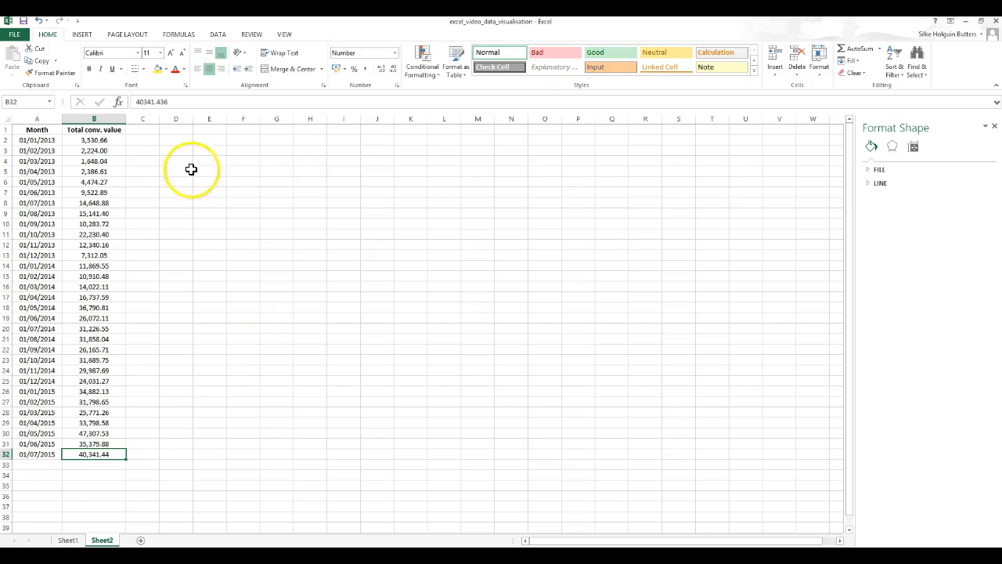
- Enter Jan in G1 and fill the month names Jan to Dec across row 1 to column R
{"action": "left_click", "coordinate": [283, 131]}
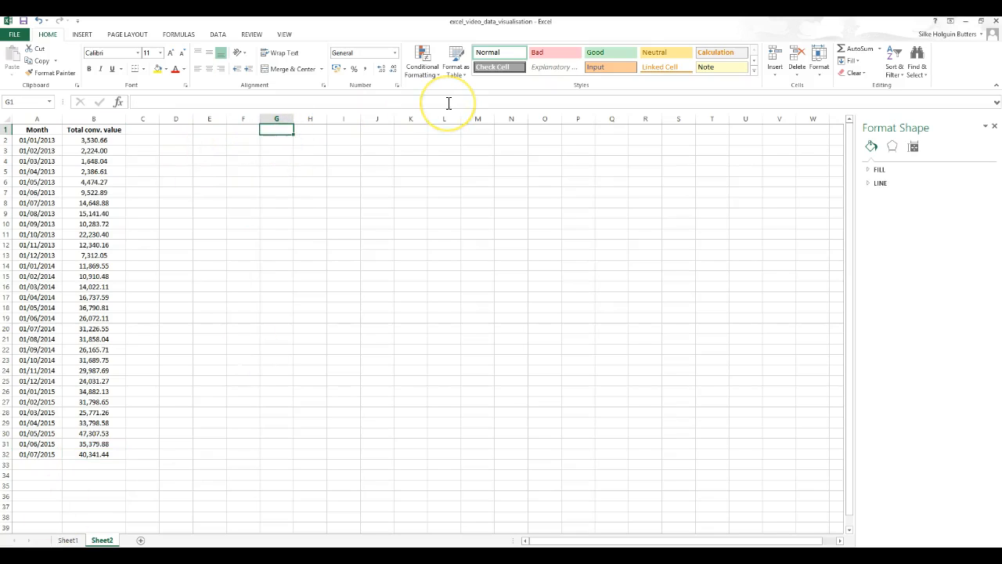
{"action": "type", "text": "Jan"}
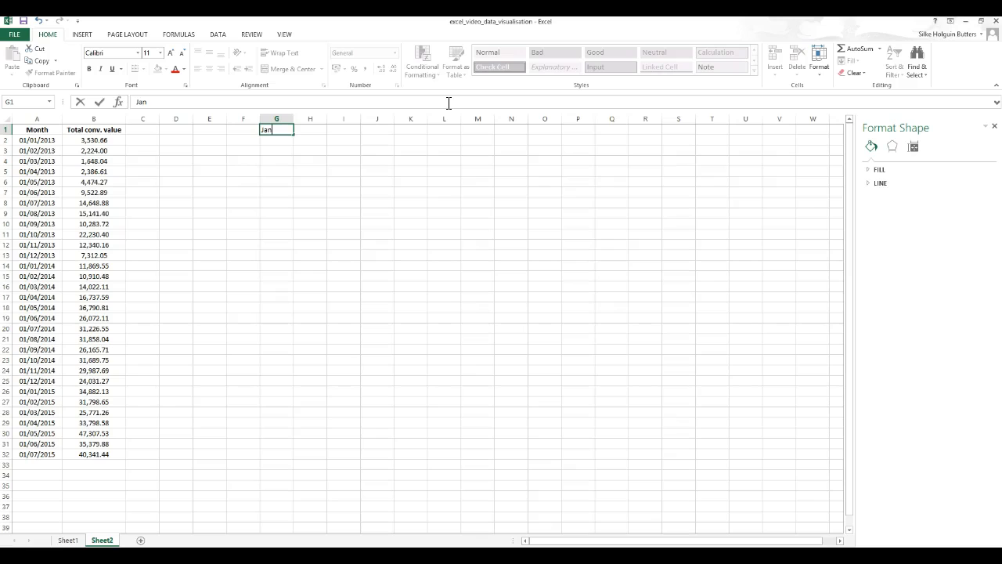
{"action": "key", "text": "Tab"}
{"action": "left_click", "coordinate": [285, 130]}
{"action": "left_click_drag", "start_coordinate": [294, 134], "coordinate": [647, 141]}
{"action": "left_click", "coordinate": [282, 129]}
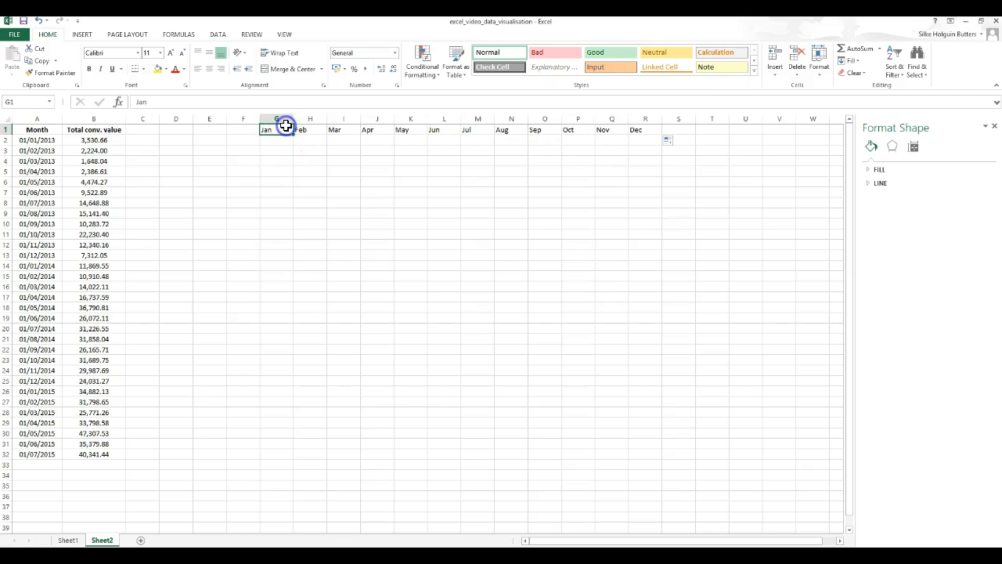
{"action": "key", "text": "Right"}
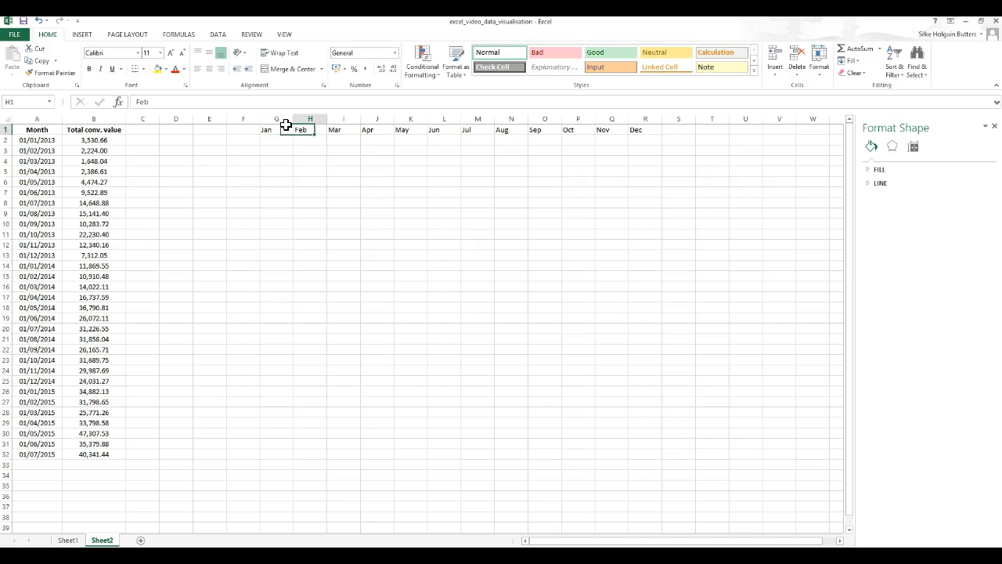
{"action": "left_click", "coordinate": [287, 129]}
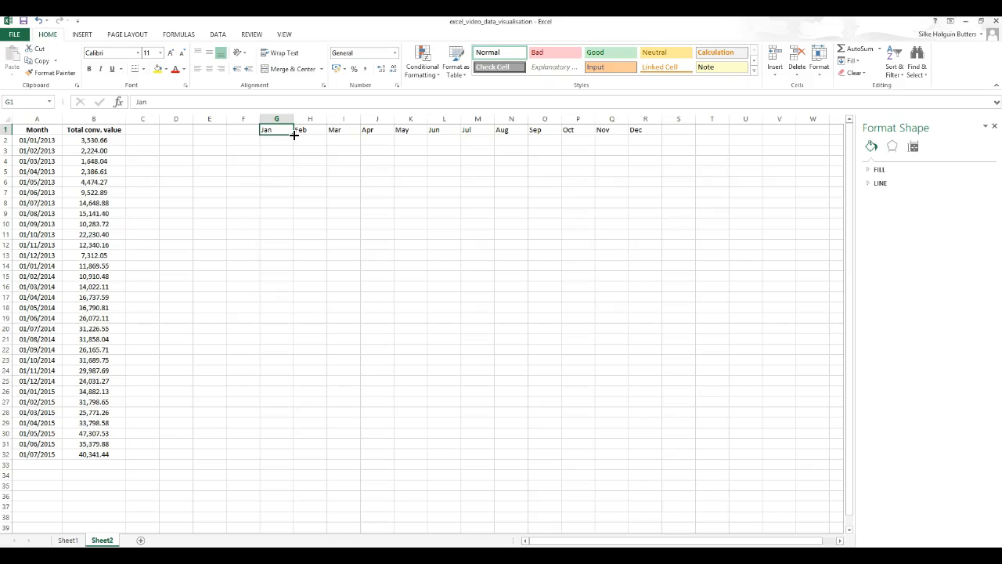
{"action": "left_click", "coordinate": [294, 135]}
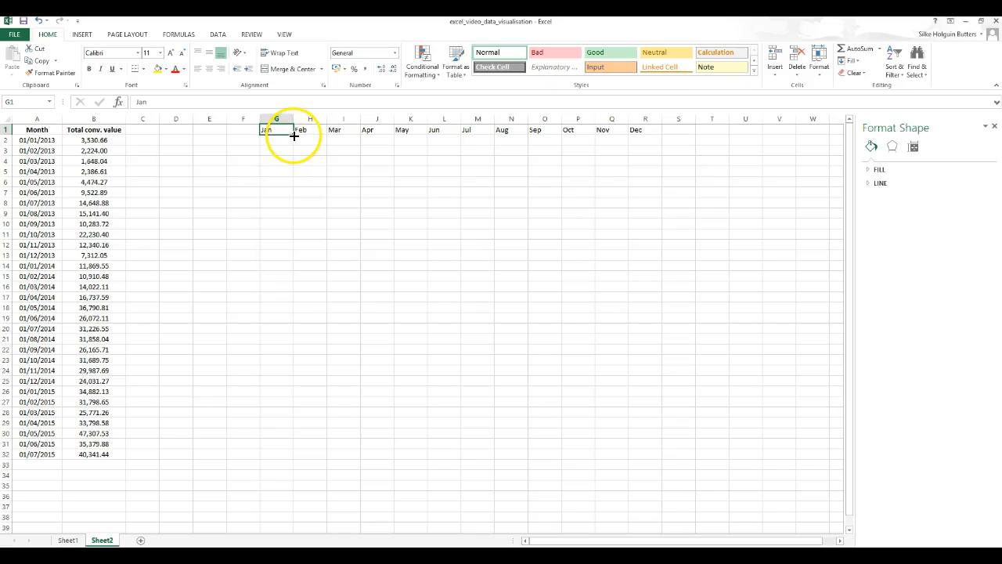
{"action": "left_click_drag", "start_coordinate": [293, 135], "coordinate": [650, 140]}
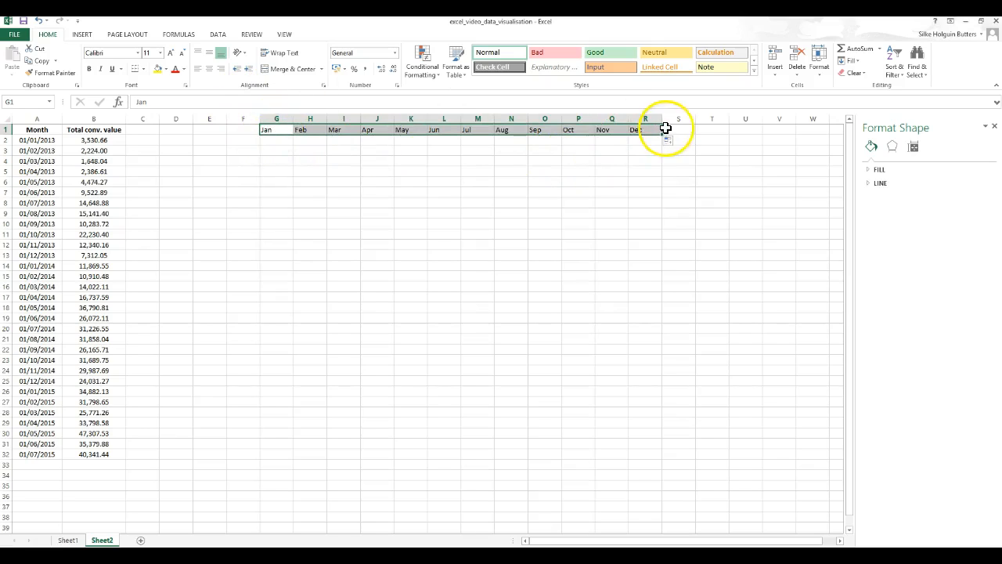
- Enter the years 2013, 2014 and 2015 down column F in rows 2 to 4
{"action": "left_click", "coordinate": [245, 141]}
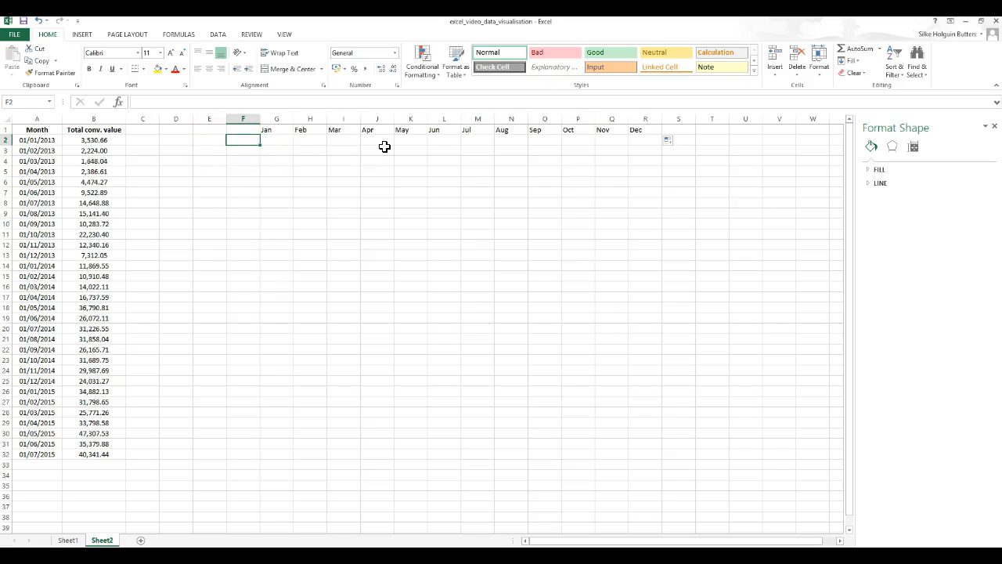
{"action": "type", "text": "2013"}
{"action": "key", "text": "Return"}
{"action": "type", "text": "2014"}
{"action": "key", "text": "Return"}
{"action": "type", "text": "20"}
{"action": "key", "text": "Return"}
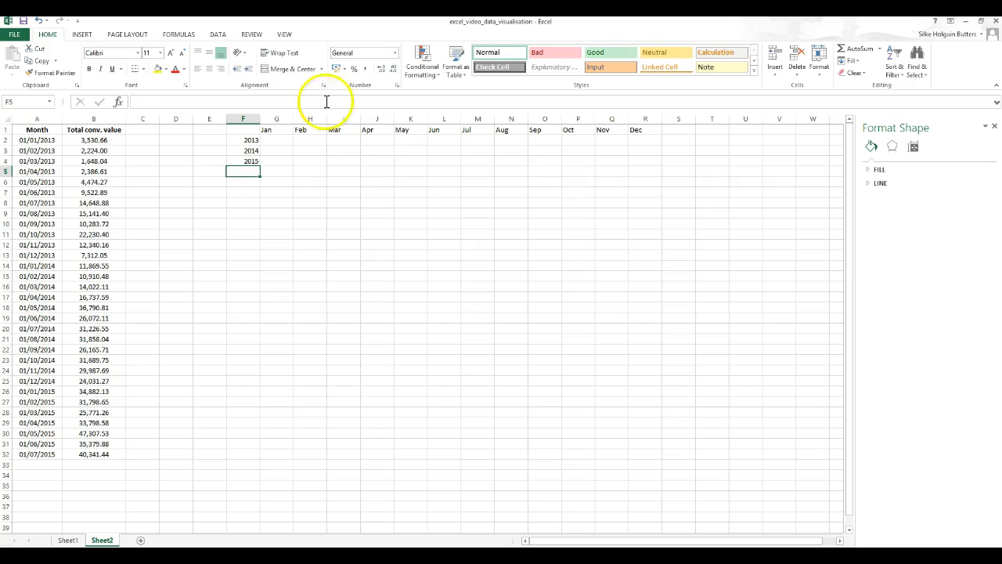
- Center-align columns F to R and make the month headers and year labels bold
{"action": "left_click", "coordinate": [239, 118]}
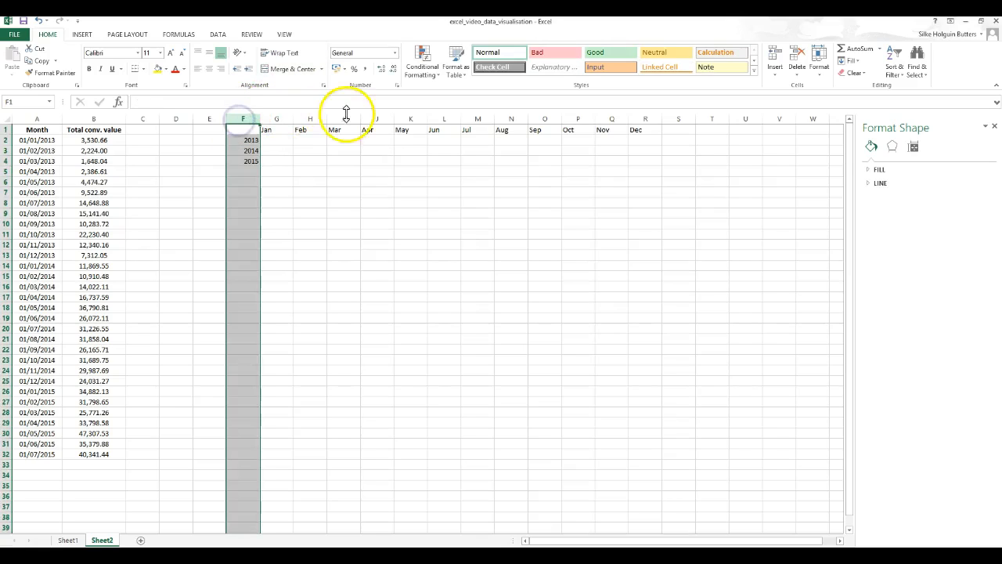
{"action": "left_click_drag", "start_coordinate": [237, 118], "coordinate": [640, 118]}
{"action": "left_click", "coordinate": [210, 69]}
{"action": "left_click_drag", "start_coordinate": [277, 129], "coordinate": [679, 127]}
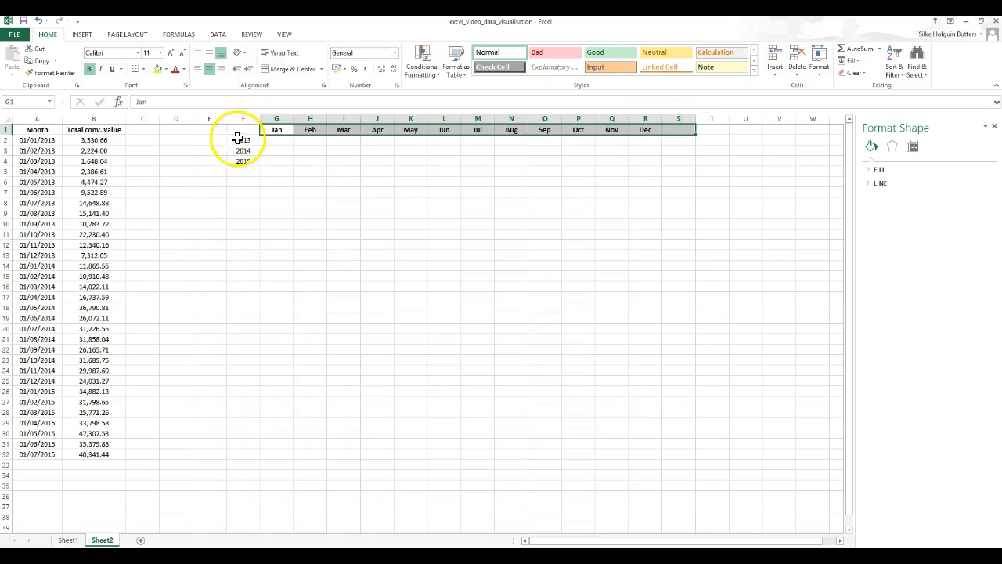
{"action": "left_click_drag", "start_coordinate": [241, 140], "coordinate": [243, 160]}
{"action": "key", "text": "ctrl+b"}
- Copy the 2013 Total conv. value cells B2 to B13
{"action": "left_click", "coordinate": [275, 140]}
{"action": "left_click_drag", "start_coordinate": [111, 140], "coordinate": [100, 258]}
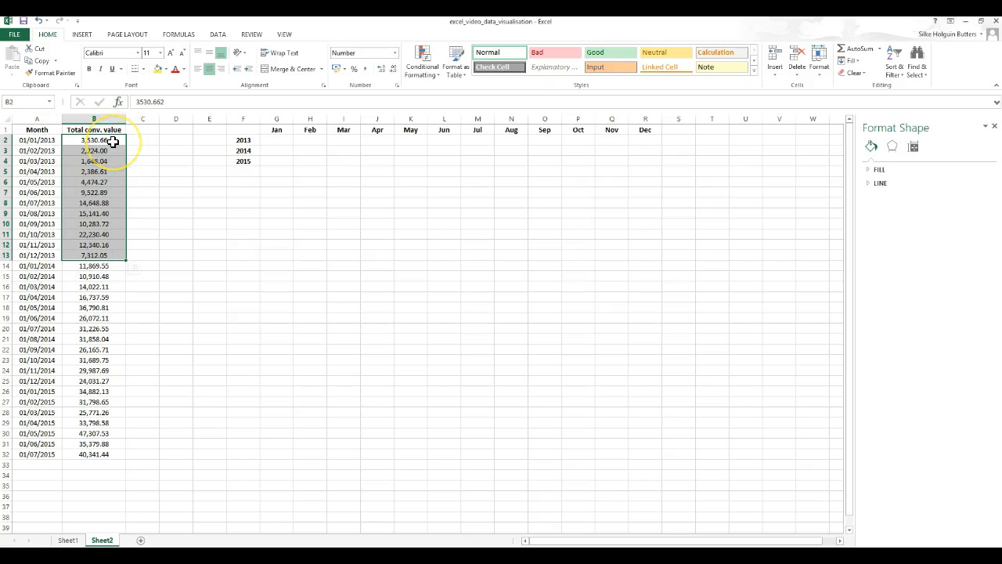
{"action": "left_click_drag", "start_coordinate": [113, 142], "coordinate": [106, 252]}
{"action": "right_click", "coordinate": [106, 252]}
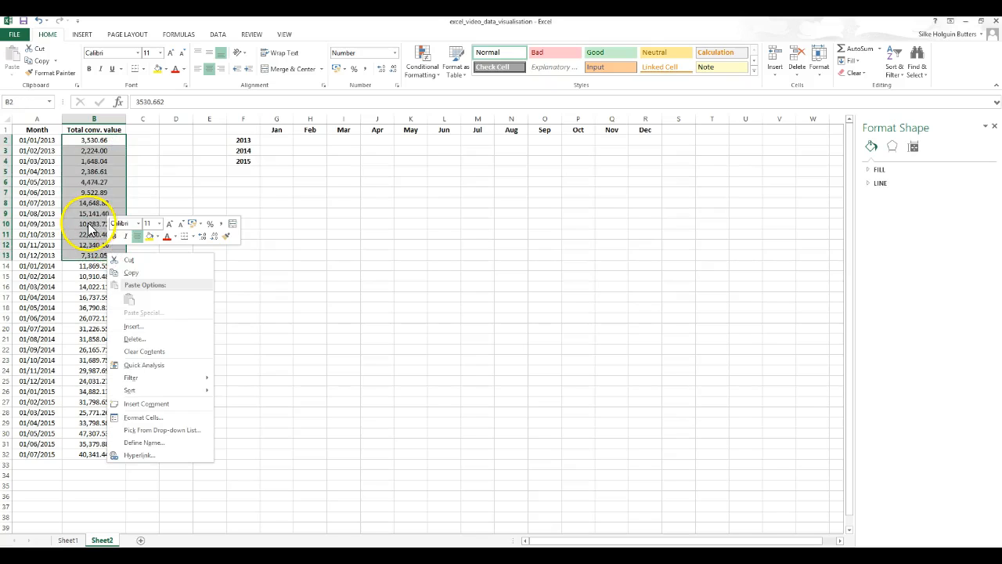
{"action": "left_click", "coordinate": [132, 274]}
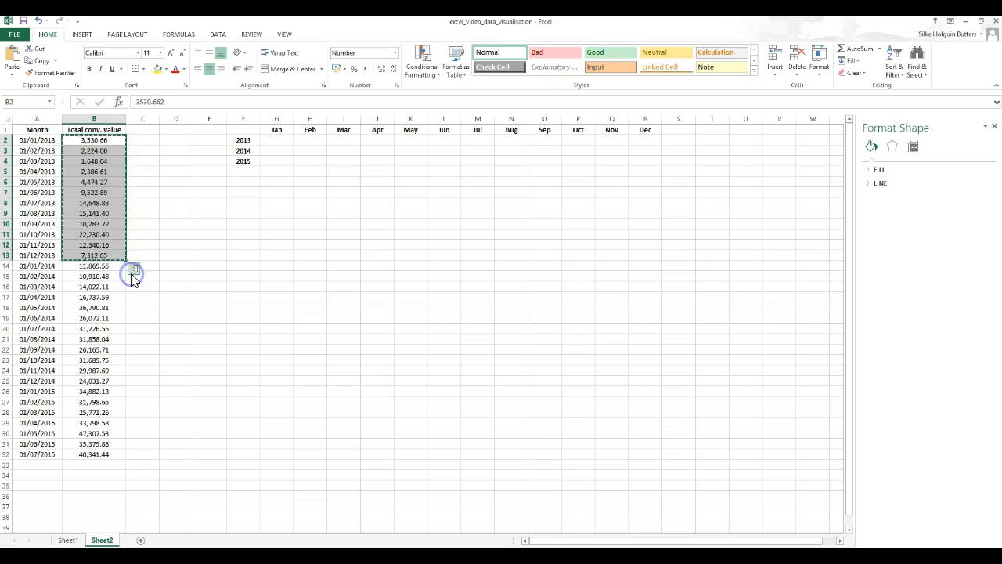
- Paste the copied 2013 values transposed into row 2 from G2 across to R2
{"action": "right_click", "coordinate": [272, 144]}
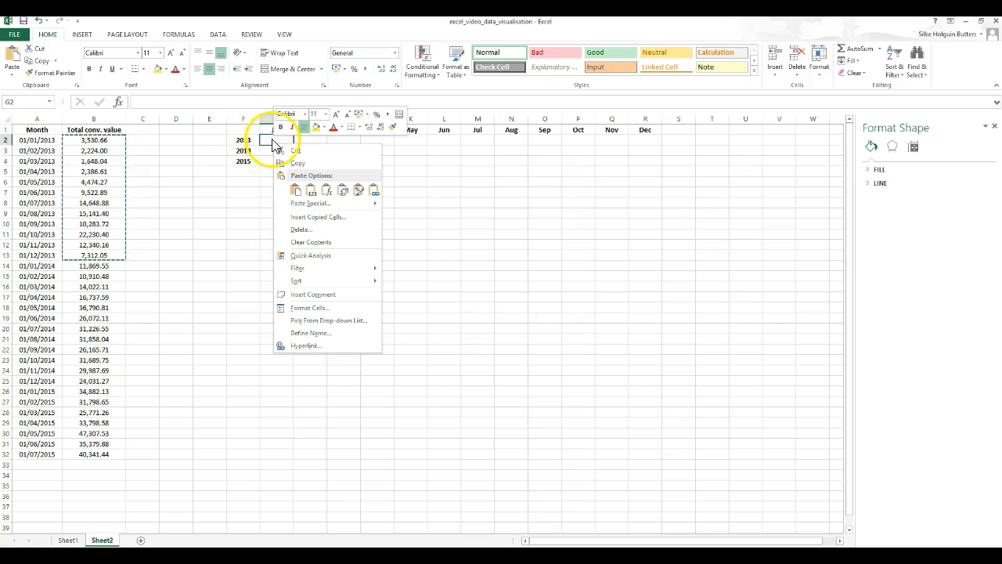
{"action": "mouse_move", "coordinate": [310, 205]}
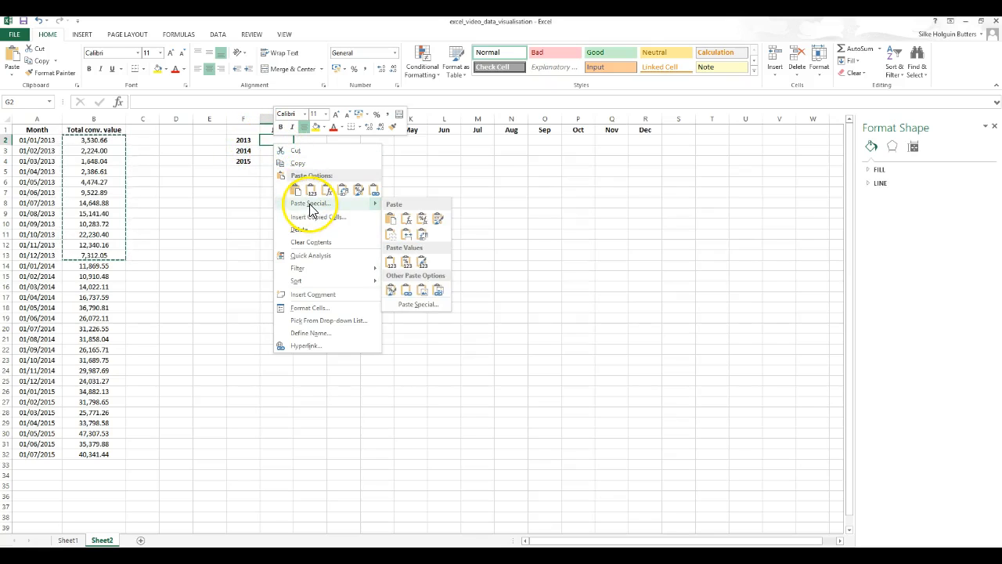
{"action": "left_click", "coordinate": [309, 203]}
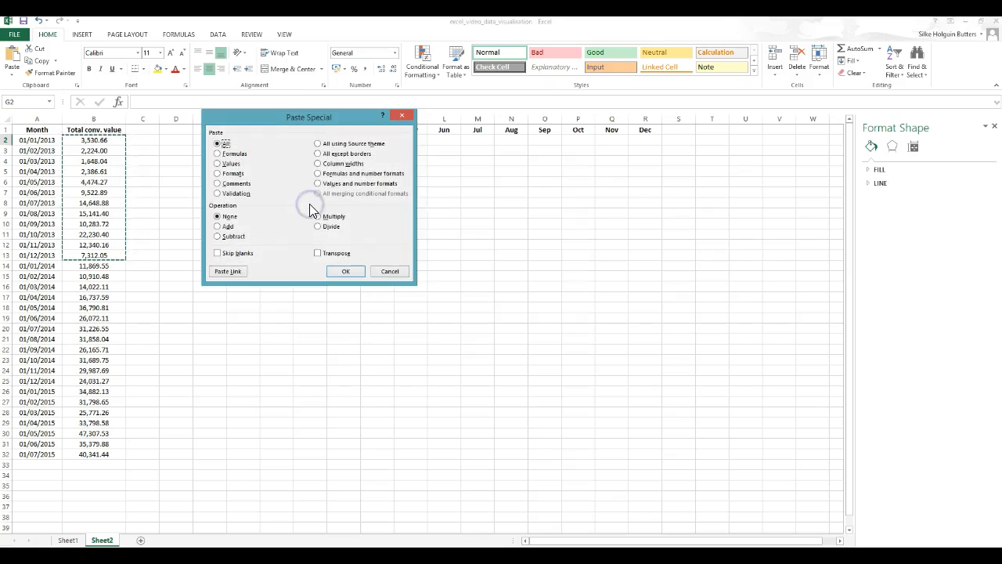
{"action": "left_click", "coordinate": [320, 255]}
{"action": "left_click_drag", "start_coordinate": [332, 119], "coordinate": [565, 212]}
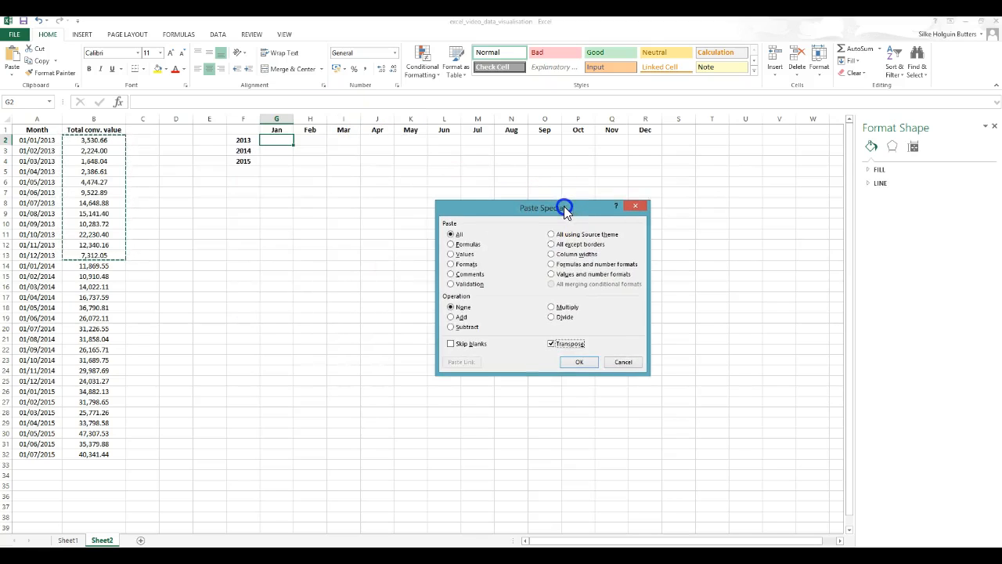
{"action": "left_click", "coordinate": [576, 363]}
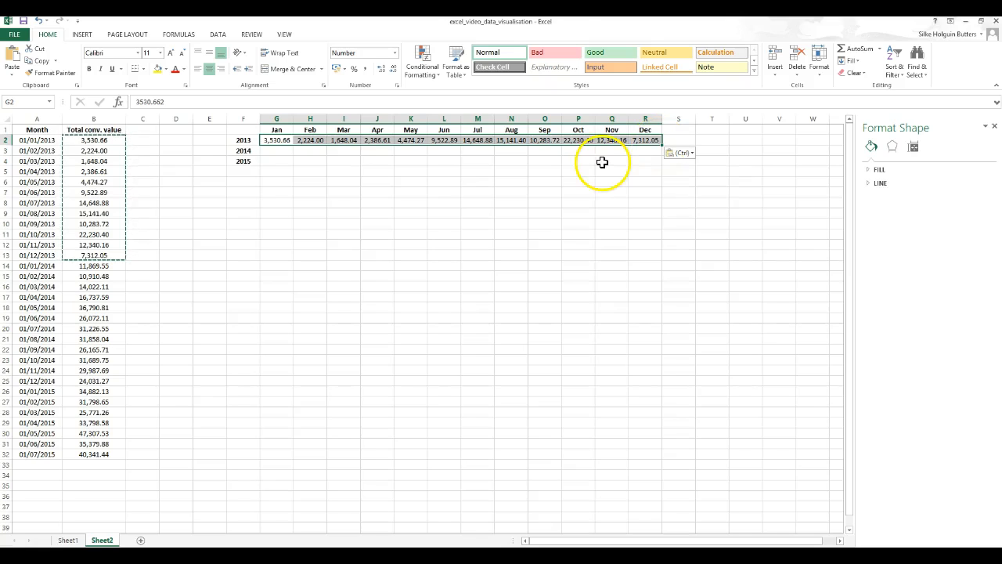
- Copy the 2014 Total conv. value cells B14 to B25
{"action": "left_click", "coordinate": [93, 267]}
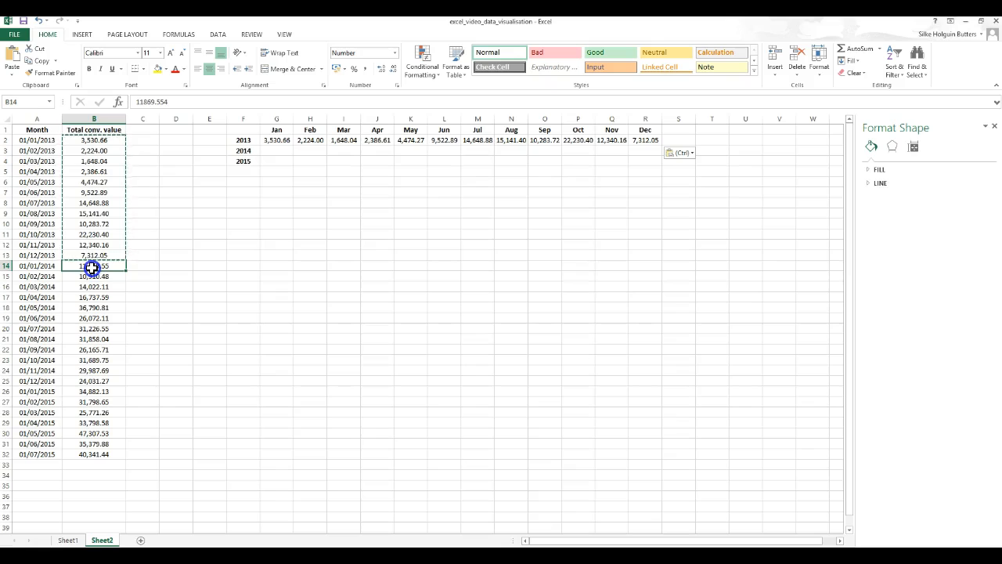
{"action": "left_click_drag", "start_coordinate": [95, 287], "coordinate": [114, 382]}
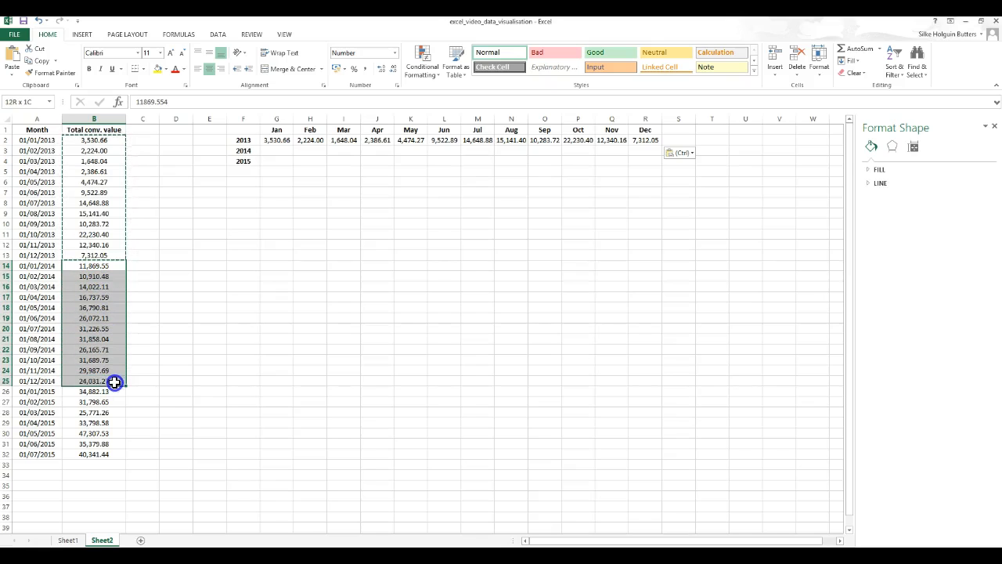
{"action": "right_click", "coordinate": [90, 311]}
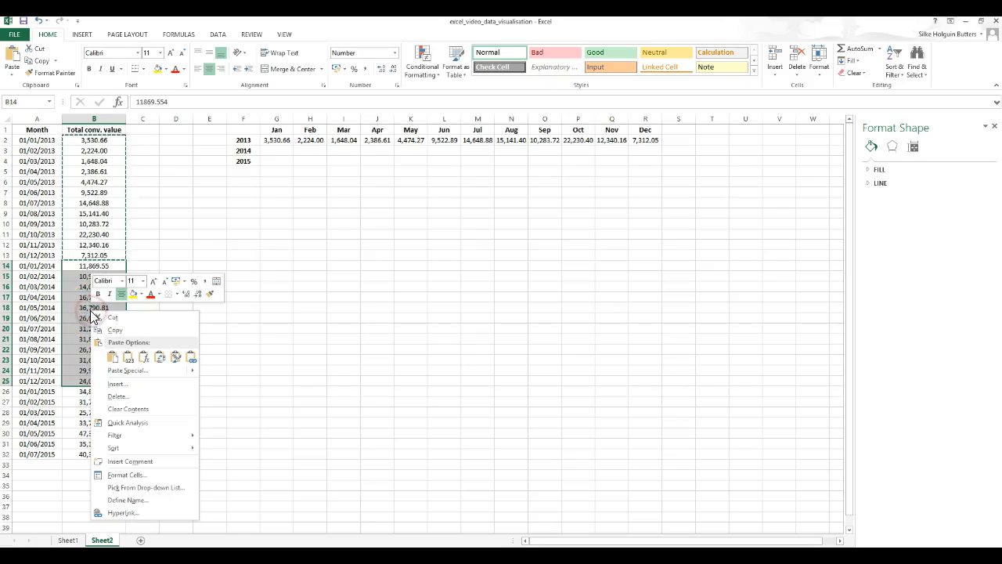
{"action": "left_click", "coordinate": [109, 329]}
- Paste the copied 2014 values transposed into row 3 starting at G3
{"action": "right_click", "coordinate": [278, 153]}
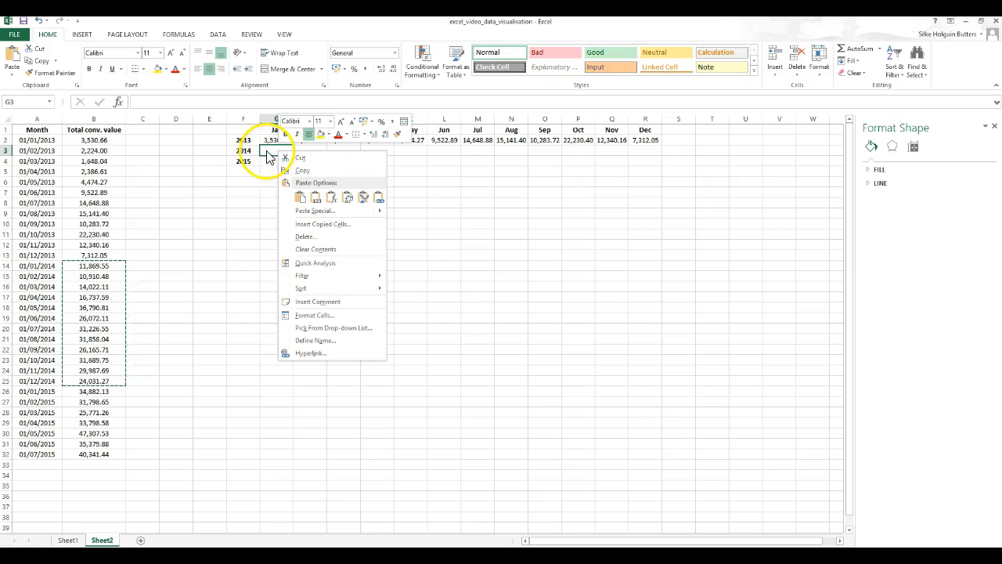
{"action": "mouse_move", "coordinate": [312, 216]}
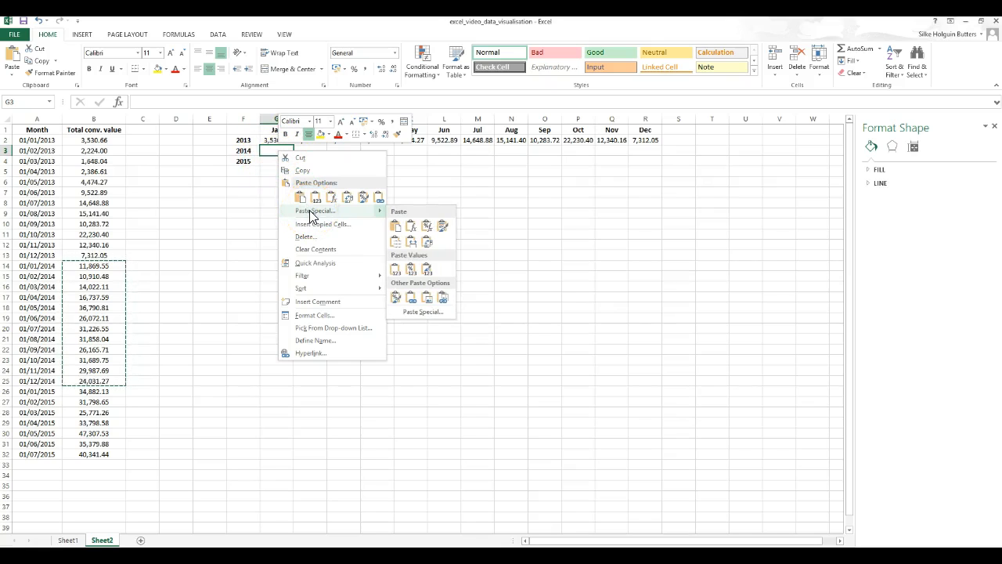
{"action": "left_click", "coordinate": [311, 213]}
{"action": "left_click", "coordinate": [319, 260]}
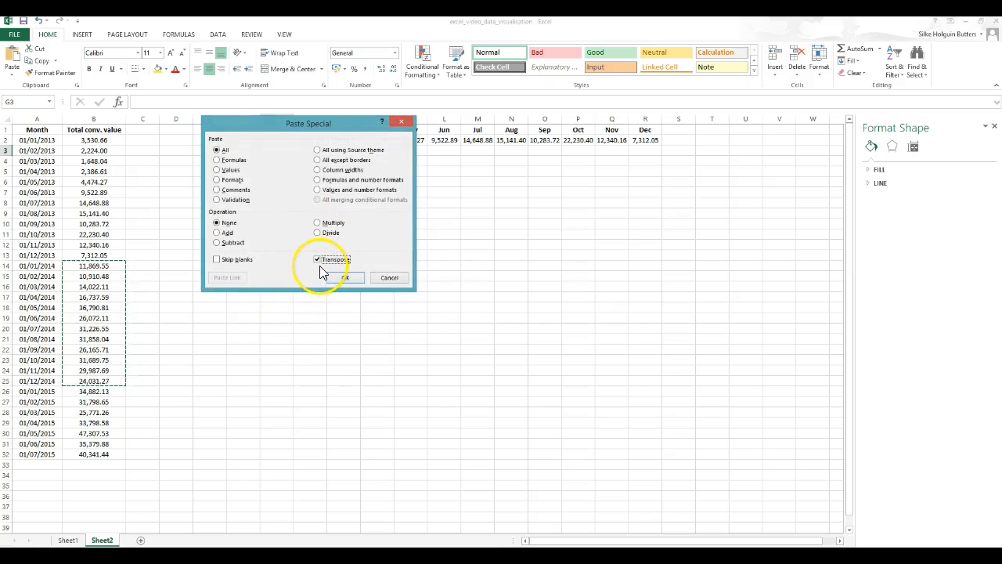
{"action": "left_click", "coordinate": [346, 278]}
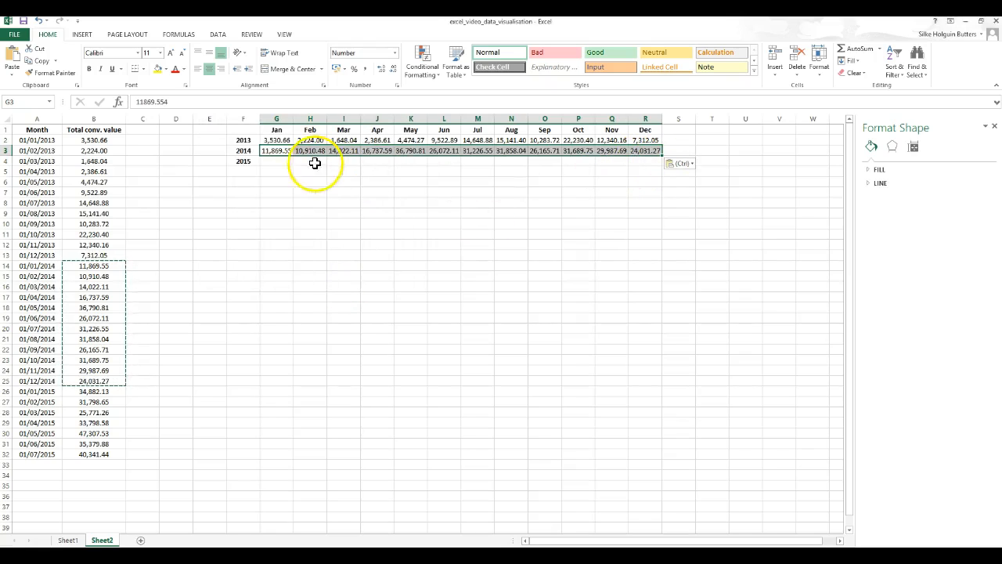
{"action": "left_click", "coordinate": [105, 265]}
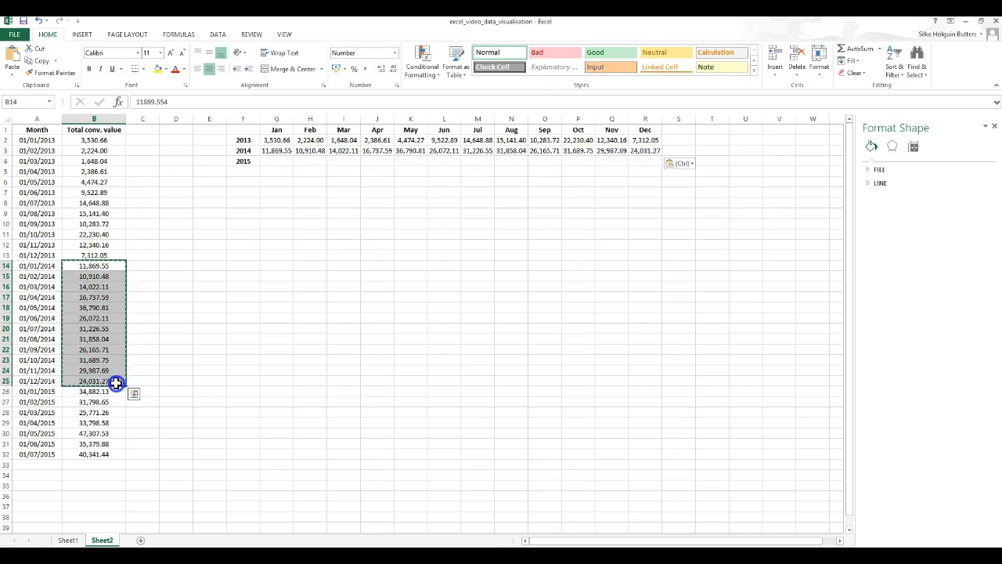
{"action": "left_click", "coordinate": [274, 152]}
{"action": "left_click_drag", "start_coordinate": [275, 152], "coordinate": [652, 157]}
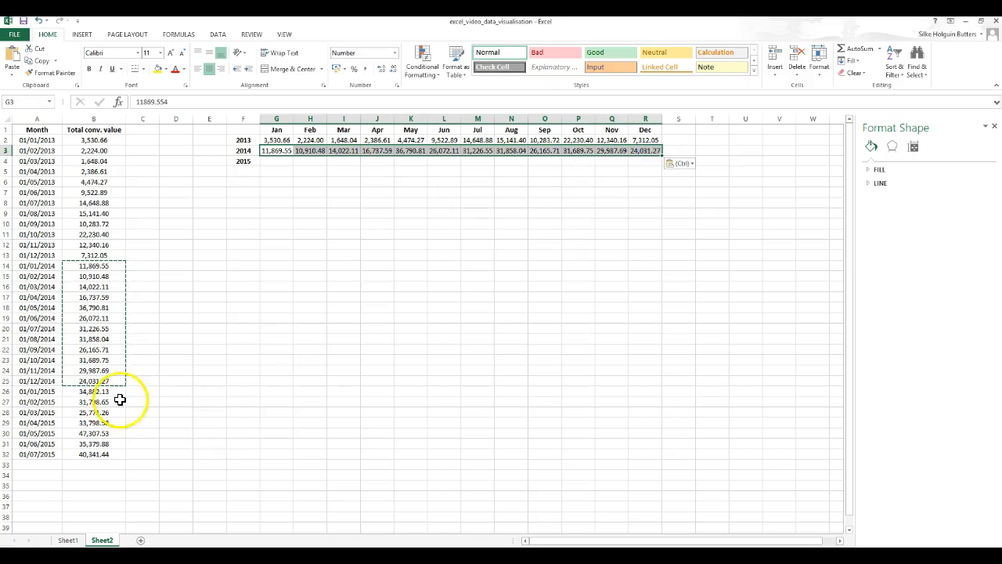
- Copy the 2015 Total conv. value cells B26 to B32
{"action": "left_click_drag", "start_coordinate": [100, 390], "coordinate": [111, 454]}
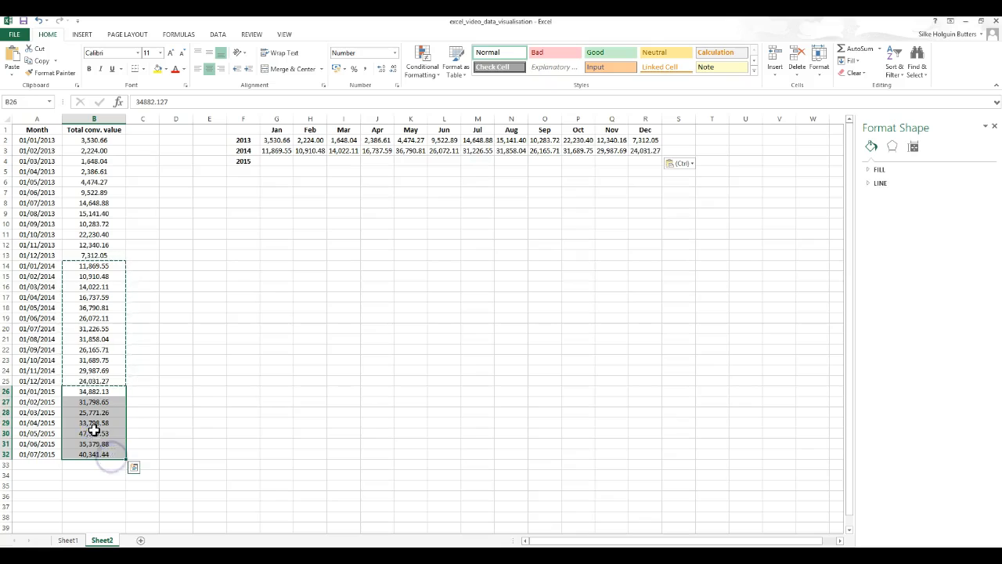
{"action": "right_click", "coordinate": [111, 392]}
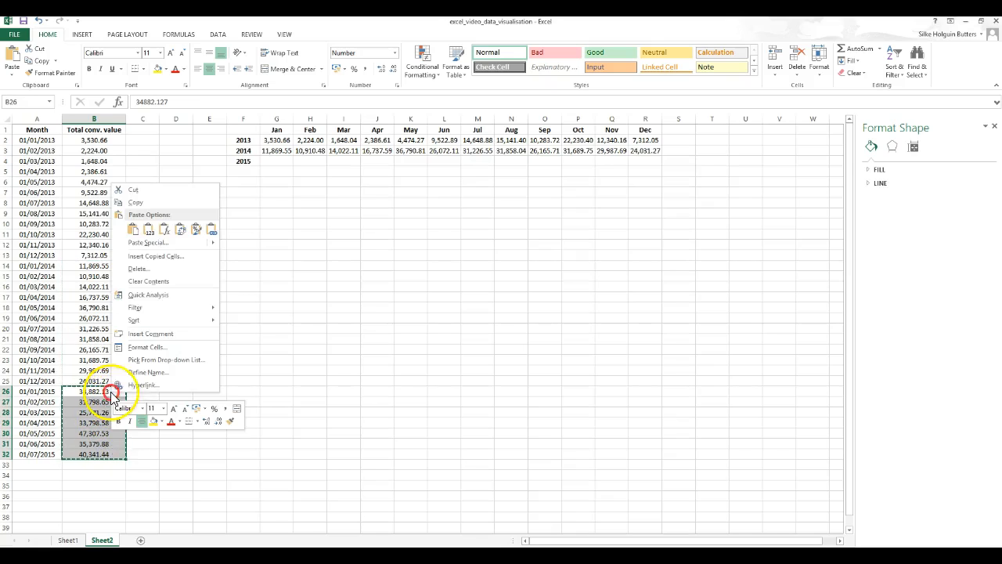
{"action": "left_click", "coordinate": [145, 205]}
- Paste the copied 2015 values transposed into row 4 starting at G4
{"action": "right_click", "coordinate": [275, 161]}
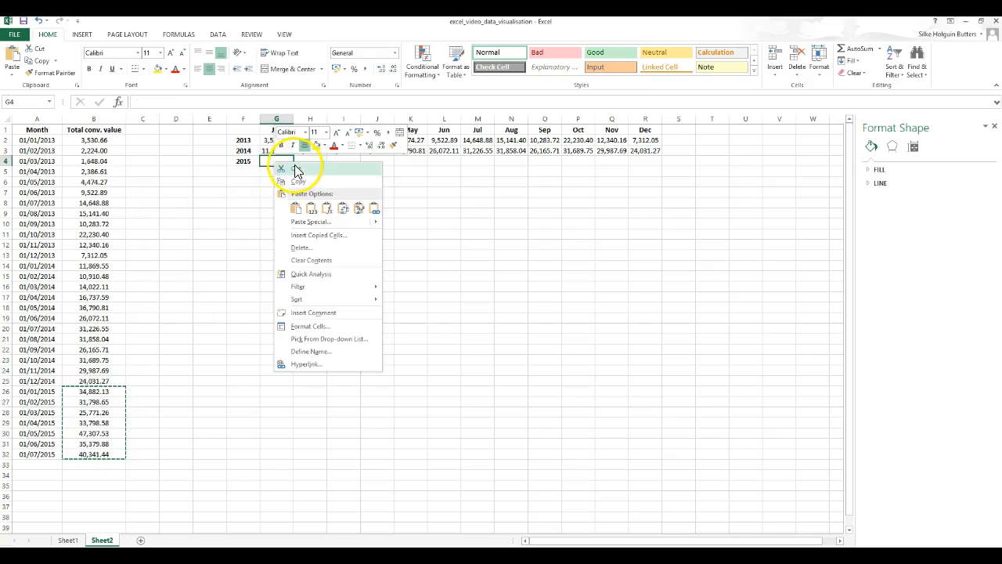
{"action": "left_click", "coordinate": [317, 223]}
{"action": "left_click", "coordinate": [326, 268]}
{"action": "left_click", "coordinate": [352, 286]}
{"action": "left_click", "coordinate": [289, 296]}
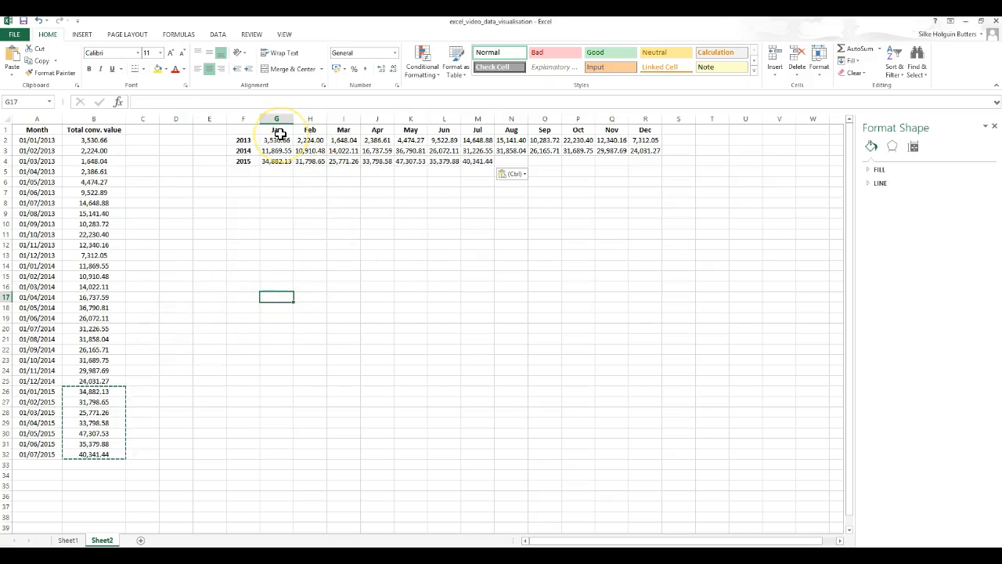
- Select the table G1 to R4 and insert a 2-D Line with Markers chart
{"action": "left_click_drag", "start_coordinate": [280, 130], "coordinate": [654, 162]}
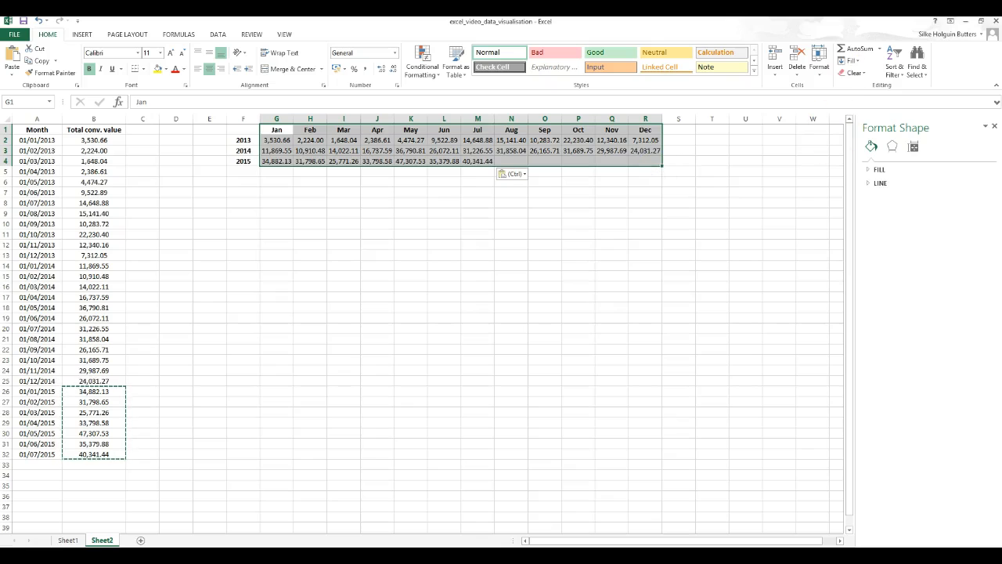
{"action": "left_click", "coordinate": [82, 35]}
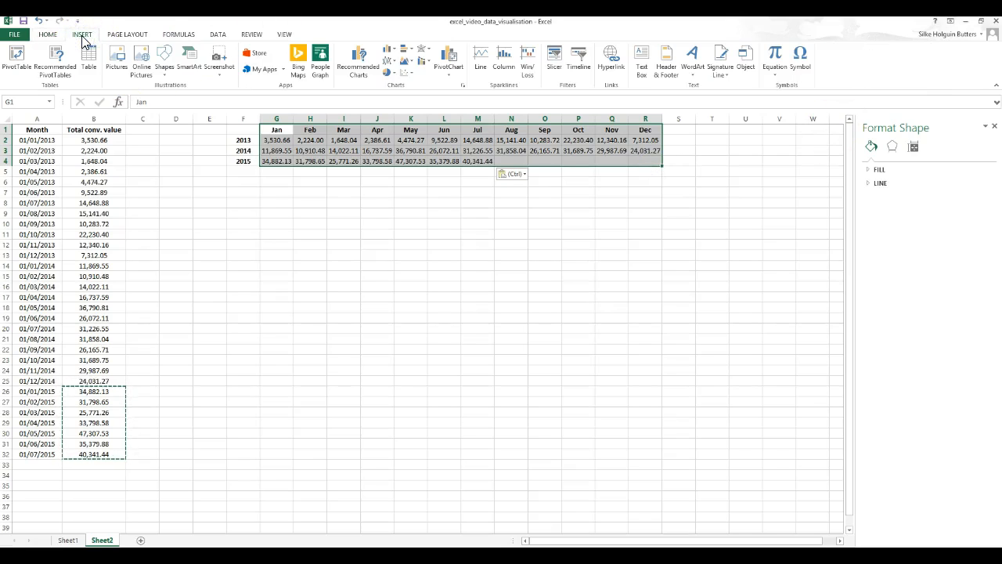
{"action": "left_click", "coordinate": [389, 64]}
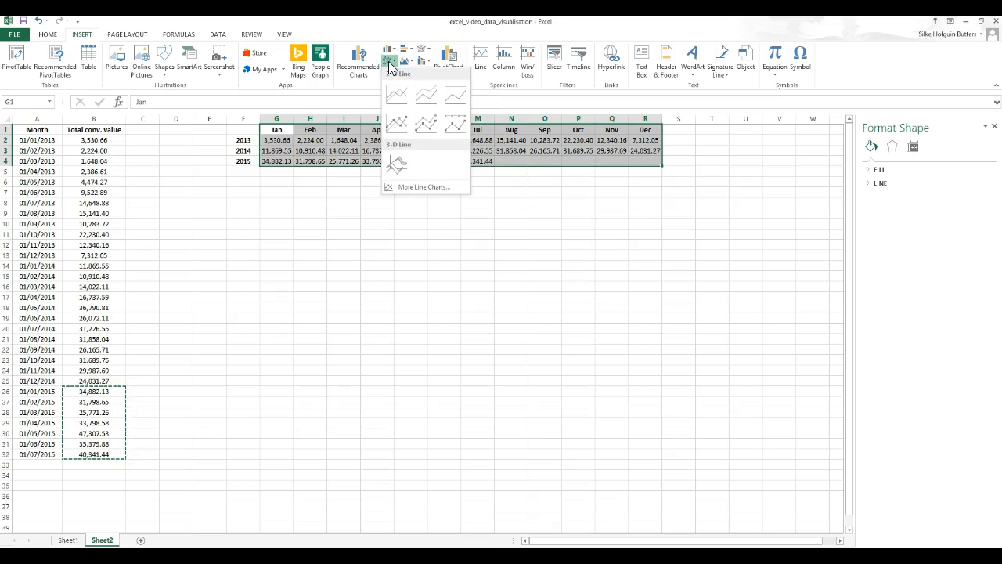
{"action": "left_click", "coordinate": [402, 92]}
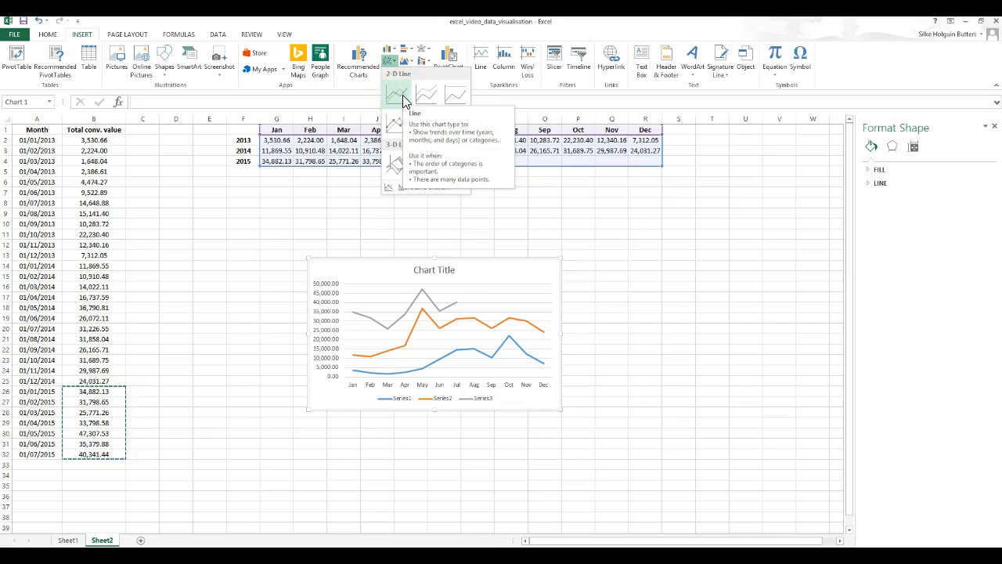
{"action": "left_click", "coordinate": [426, 97]}
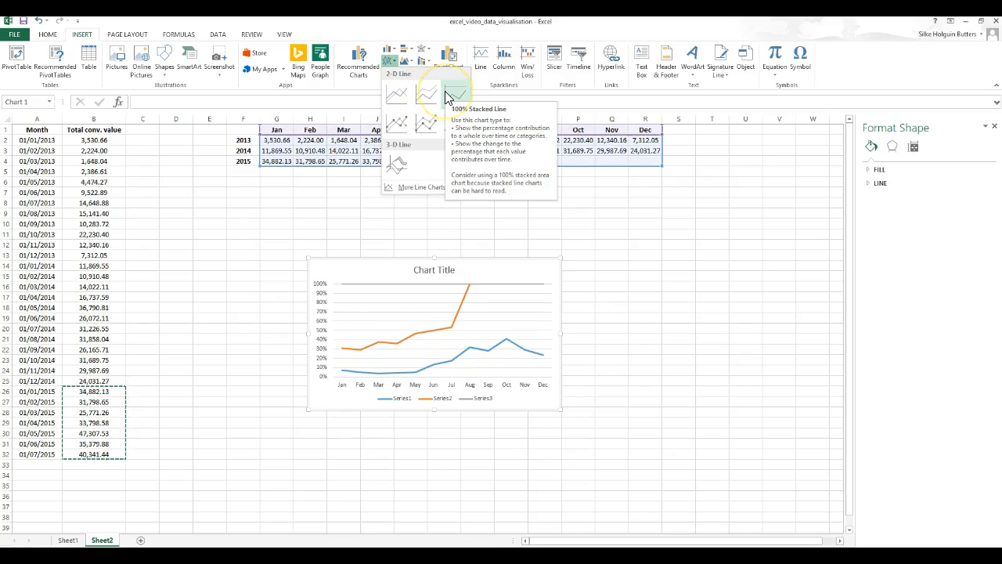
{"action": "left_click", "coordinate": [406, 135]}
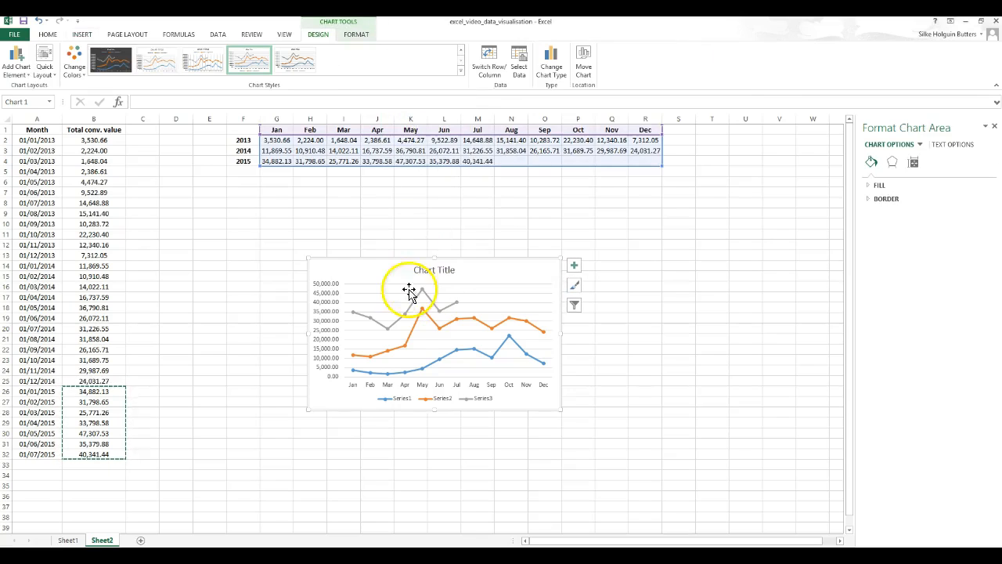
- Move the chart under the year table and enlarge it to span roughly rows 5 to 34
{"action": "left_click_drag", "start_coordinate": [360, 258], "coordinate": [308, 186]}
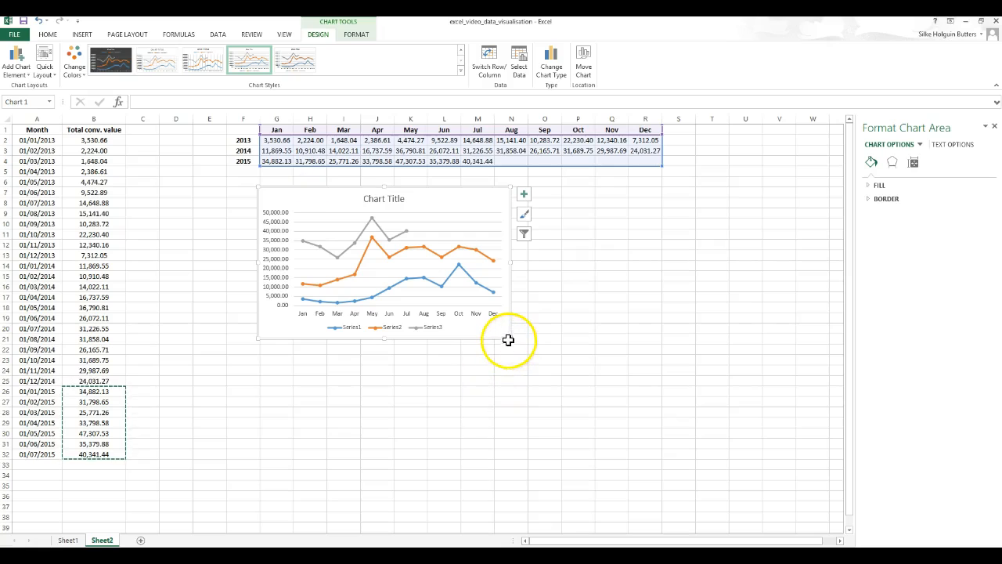
{"action": "left_click_drag", "start_coordinate": [509, 338], "coordinate": [686, 489]}
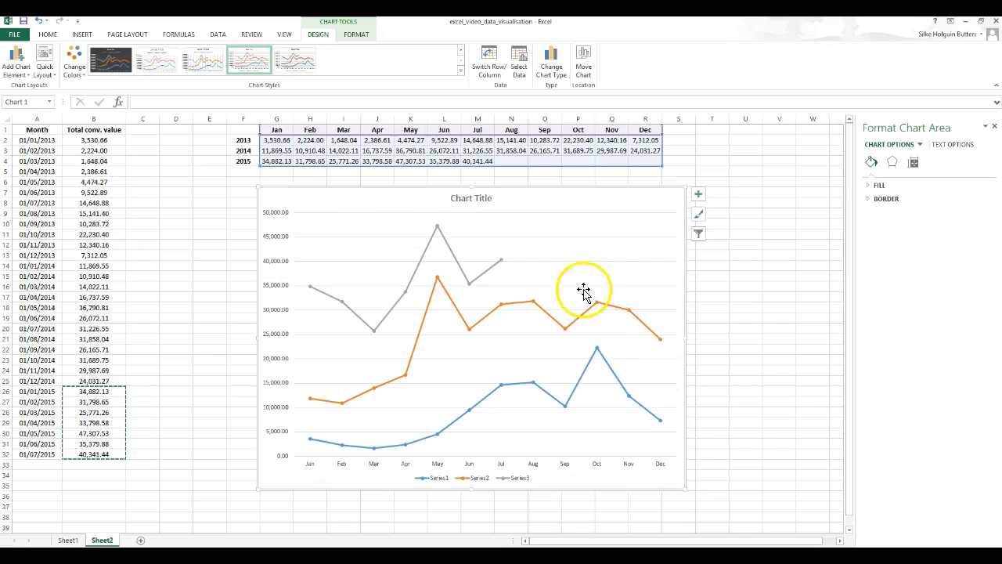
- Open the chart's data source and rename the first series as 2013
{"action": "left_click", "coordinate": [437, 482]}
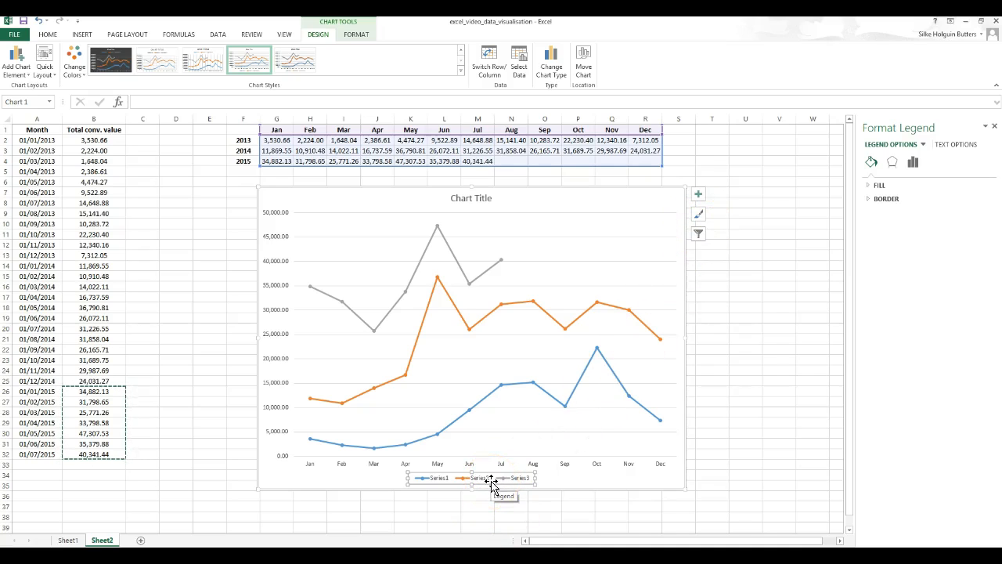
{"action": "left_click", "coordinate": [521, 72]}
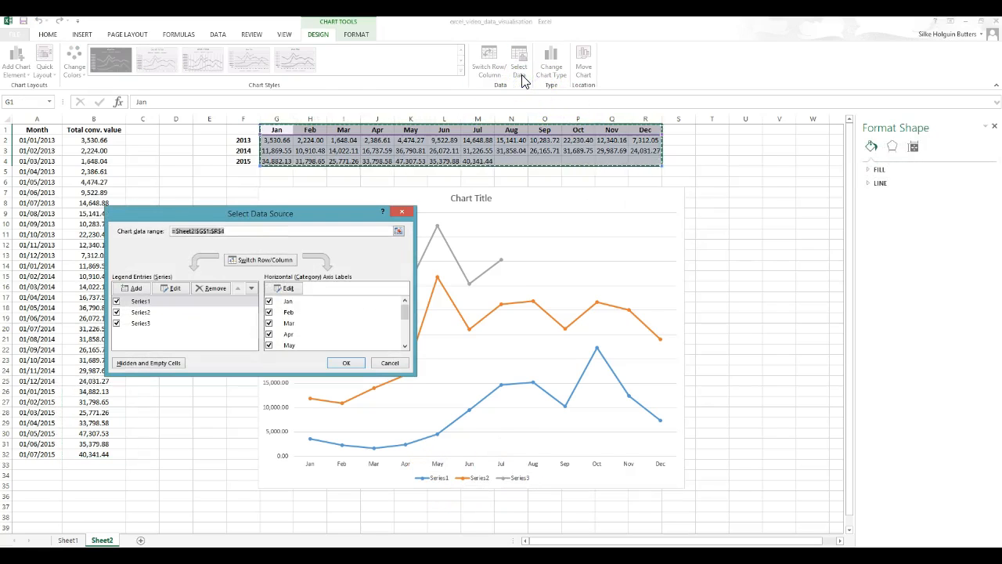
{"action": "left_click", "coordinate": [174, 289]}
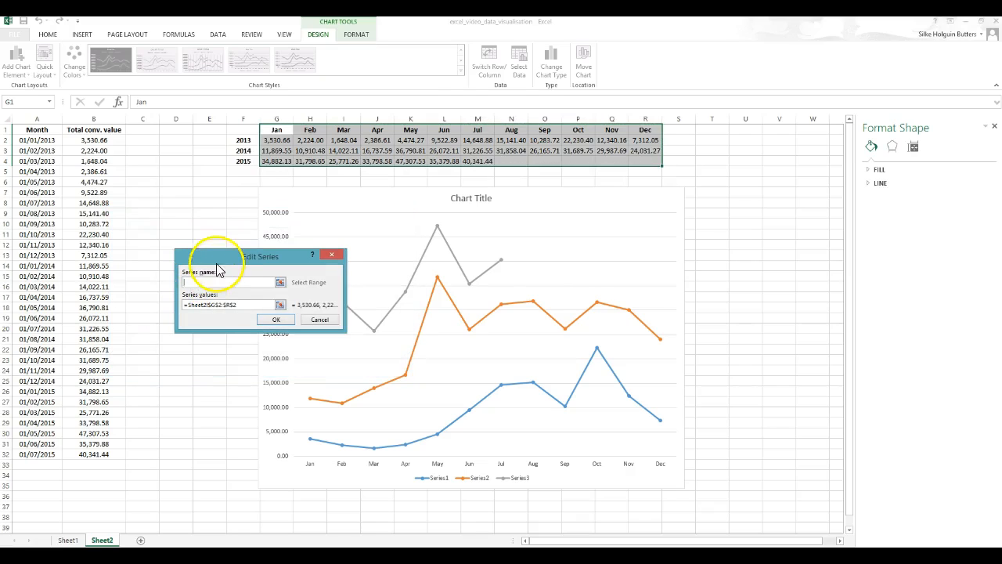
{"action": "left_click", "coordinate": [262, 283]}
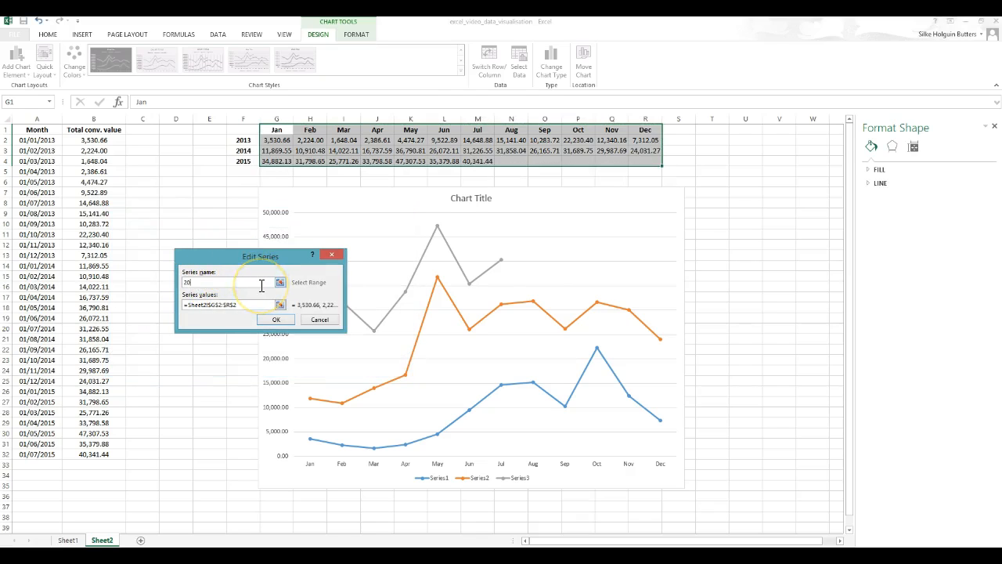
{"action": "left_click", "coordinate": [274, 319]}
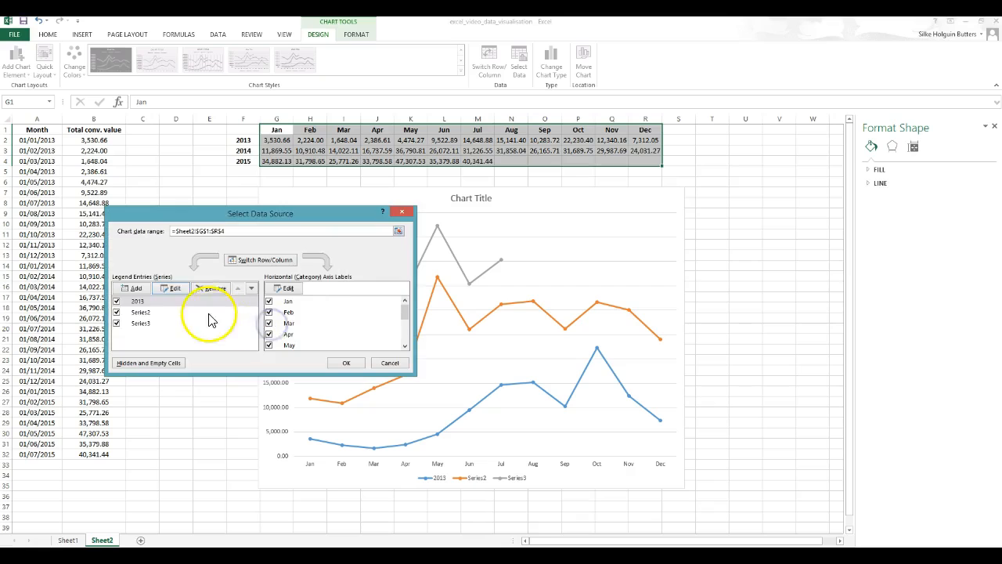
- Rename the second and third chart series as 2014 and 2015
{"action": "left_click", "coordinate": [137, 312]}
{"action": "left_click", "coordinate": [172, 289]}
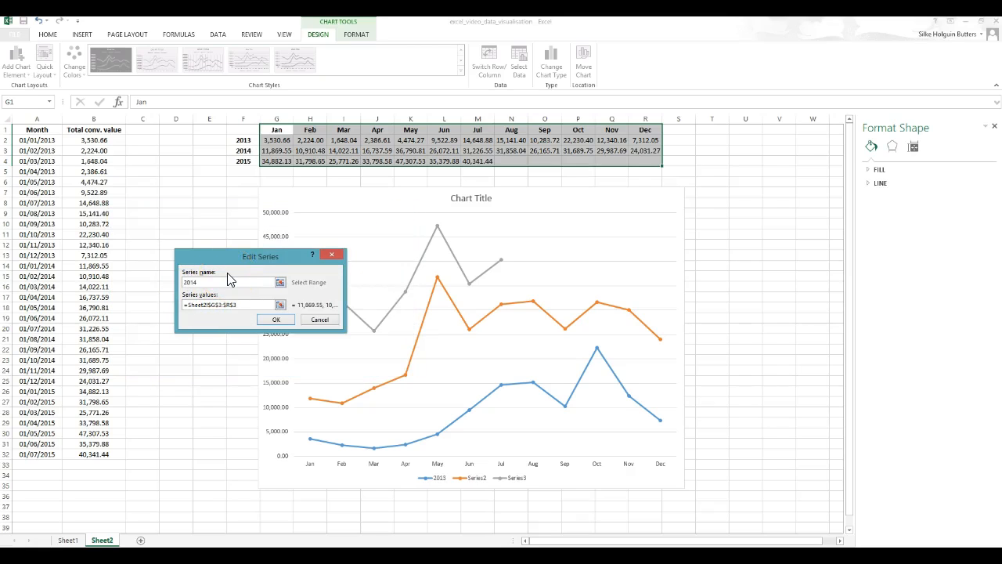
{"action": "left_click", "coordinate": [274, 319]}
{"action": "left_click", "coordinate": [201, 324]}
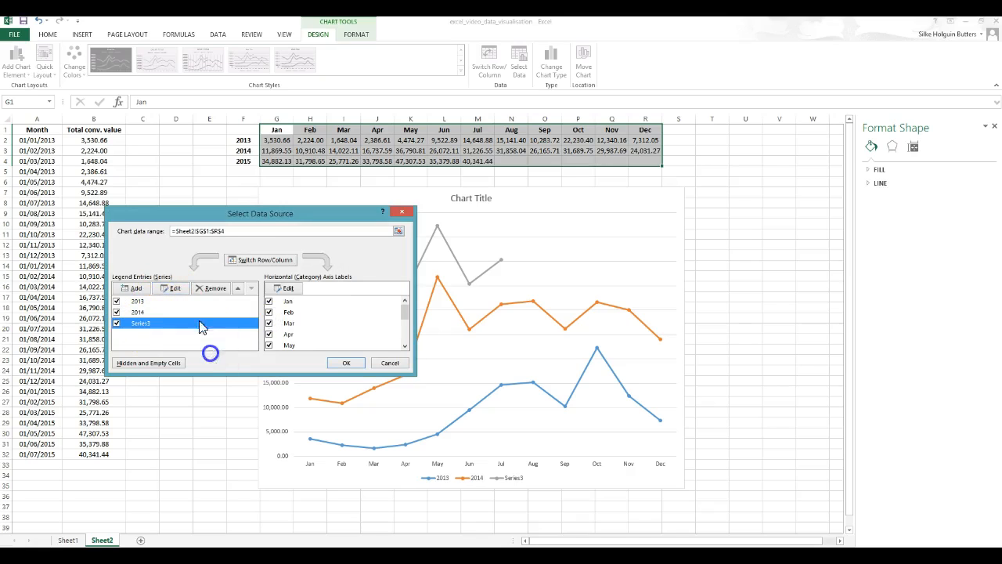
{"action": "left_click", "coordinate": [173, 288]}
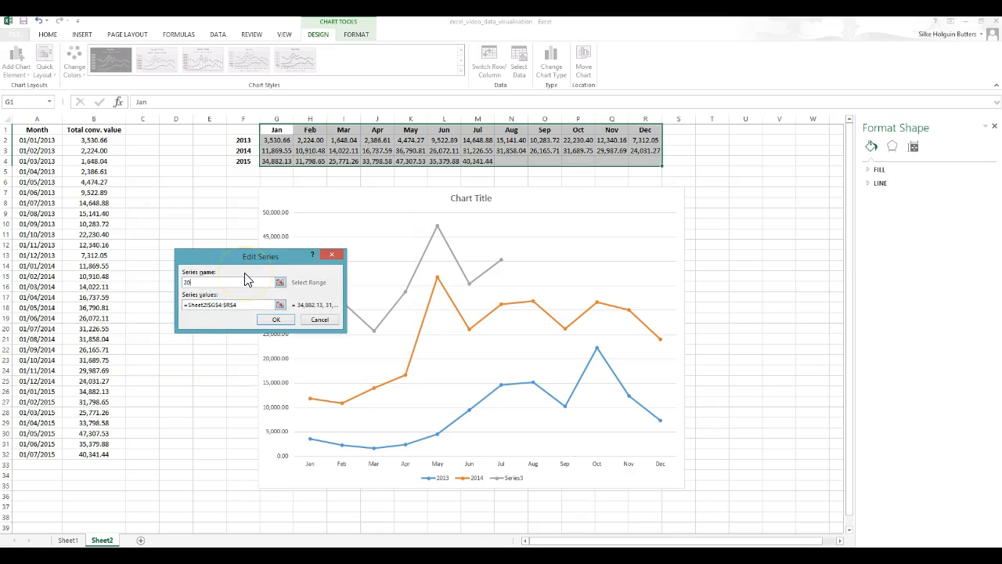
{"action": "left_click", "coordinate": [274, 319]}
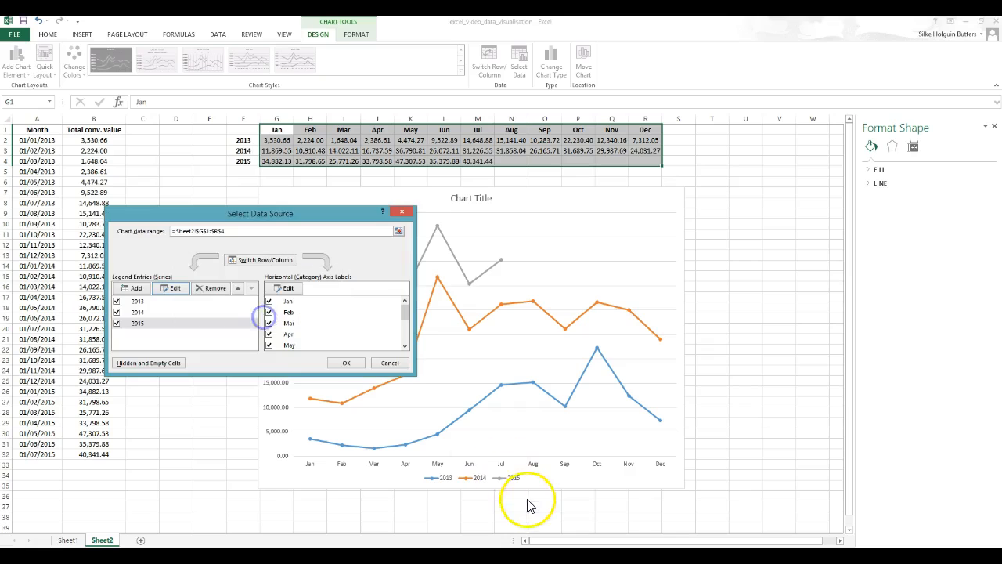
- Close the data source dialog and reopen it to review the 2013, 2014 and 2015 series entries
{"action": "left_click", "coordinate": [347, 363]}
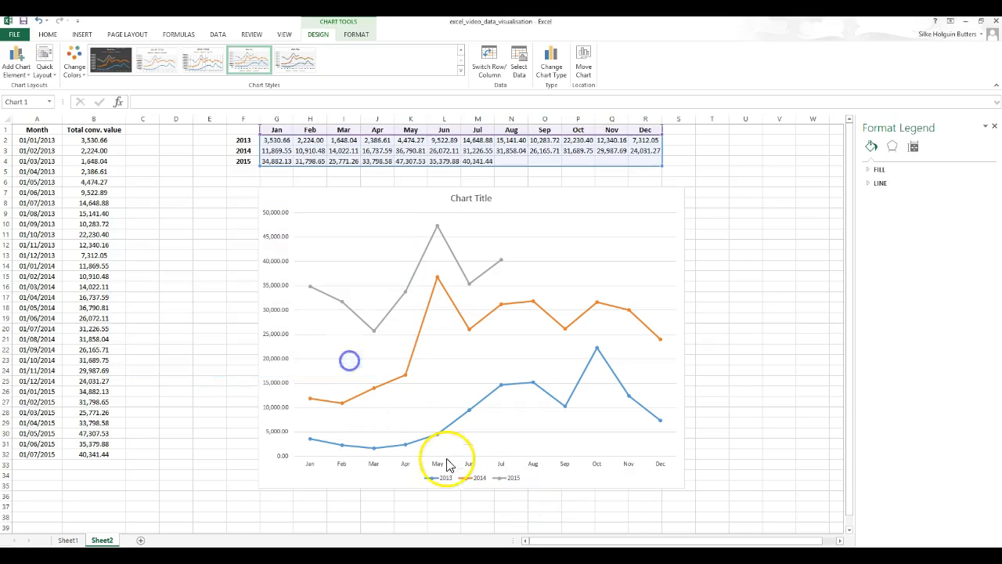
{"action": "left_click", "coordinate": [459, 476]}
{"action": "left_click", "coordinate": [459, 475]}
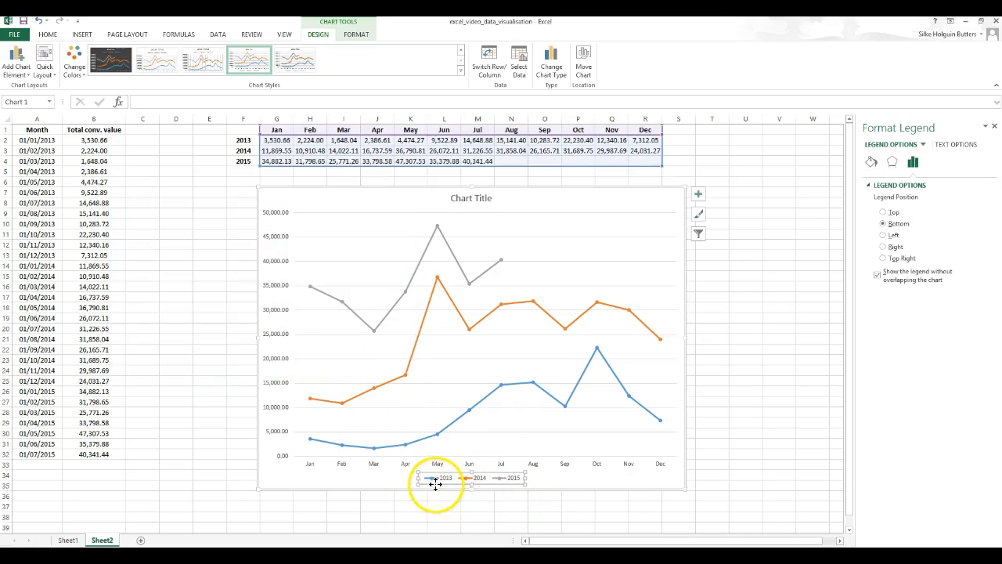
{"action": "right_click", "coordinate": [493, 484]}
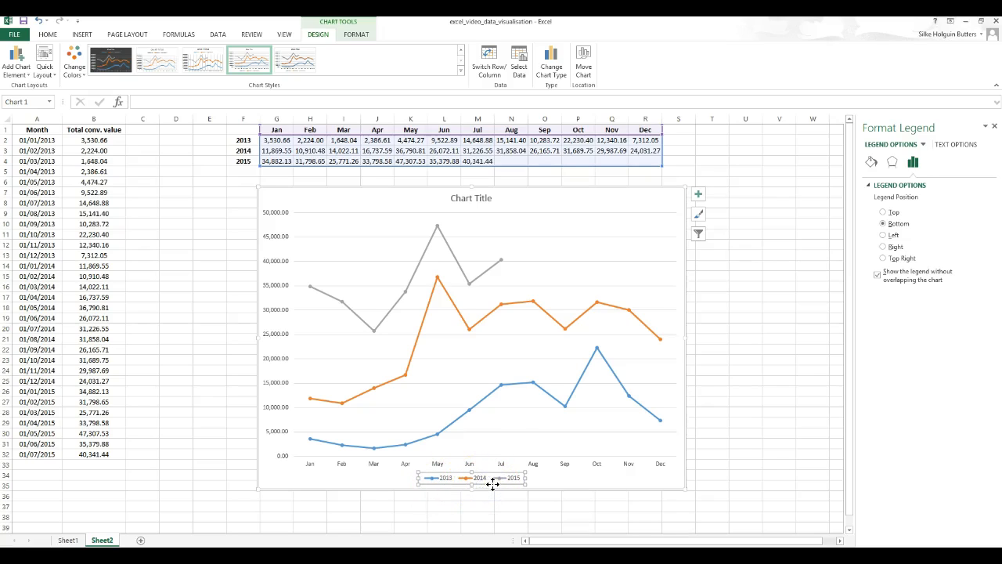
{"action": "left_click", "coordinate": [518, 62]}
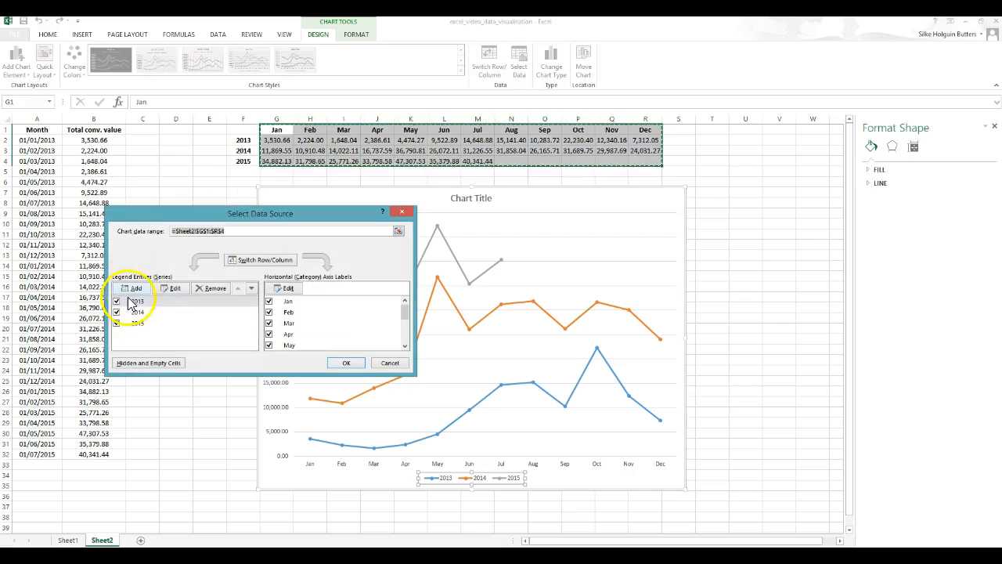
{"action": "left_click", "coordinate": [167, 305]}
{"action": "left_click", "coordinate": [170, 313]}
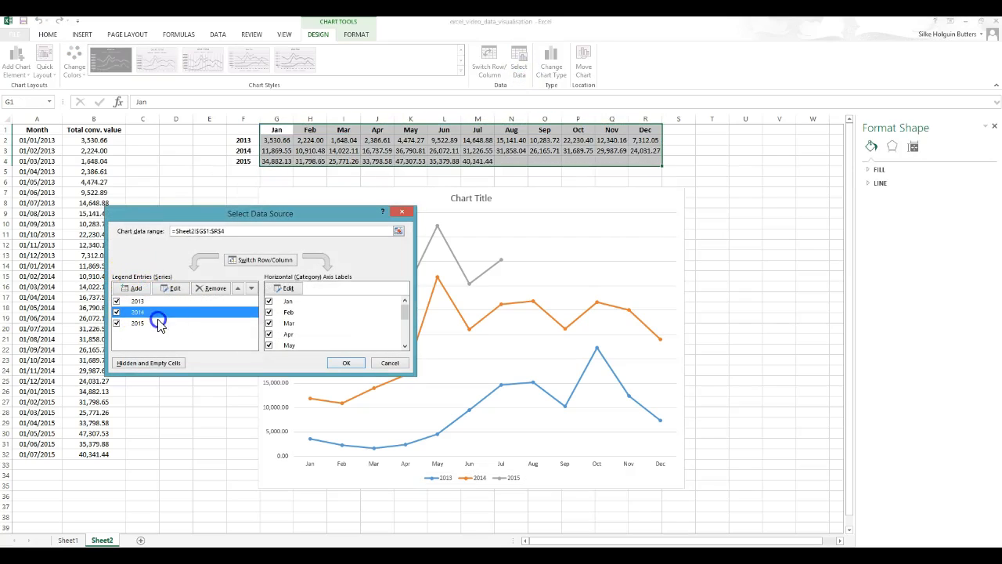
{"action": "double_click", "coordinate": [159, 324]}
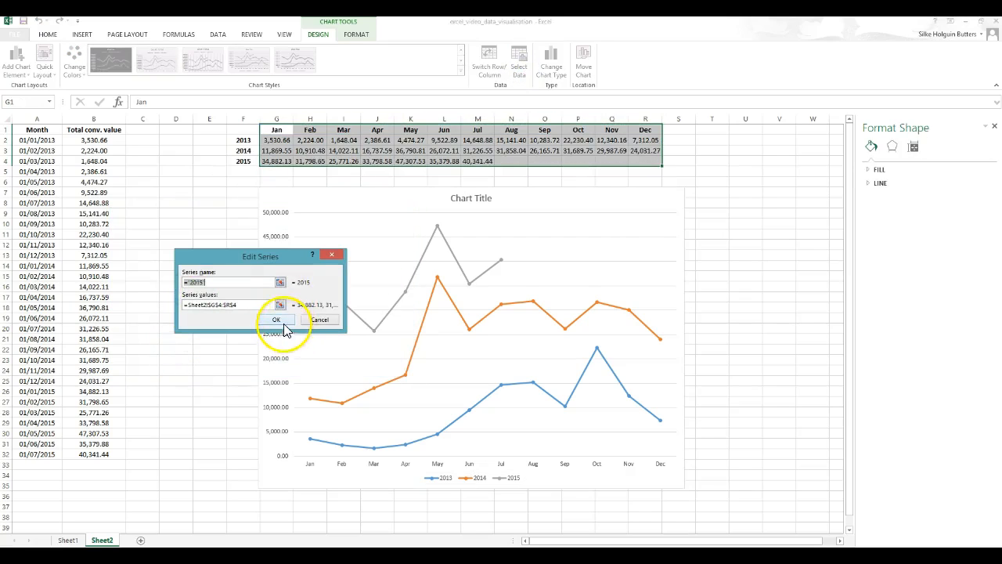
{"action": "left_click", "coordinate": [280, 321]}
{"action": "left_click", "coordinate": [349, 360]}
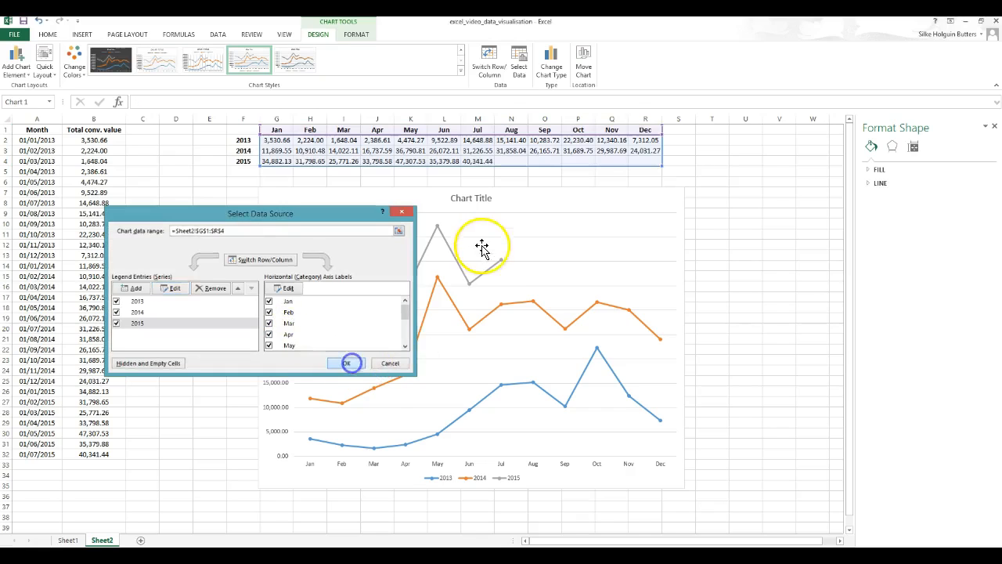
- Retitle the chart as Revenue Month-on-Month
{"action": "left_click", "coordinate": [477, 198]}
{"action": "left_click", "coordinate": [469, 198]}
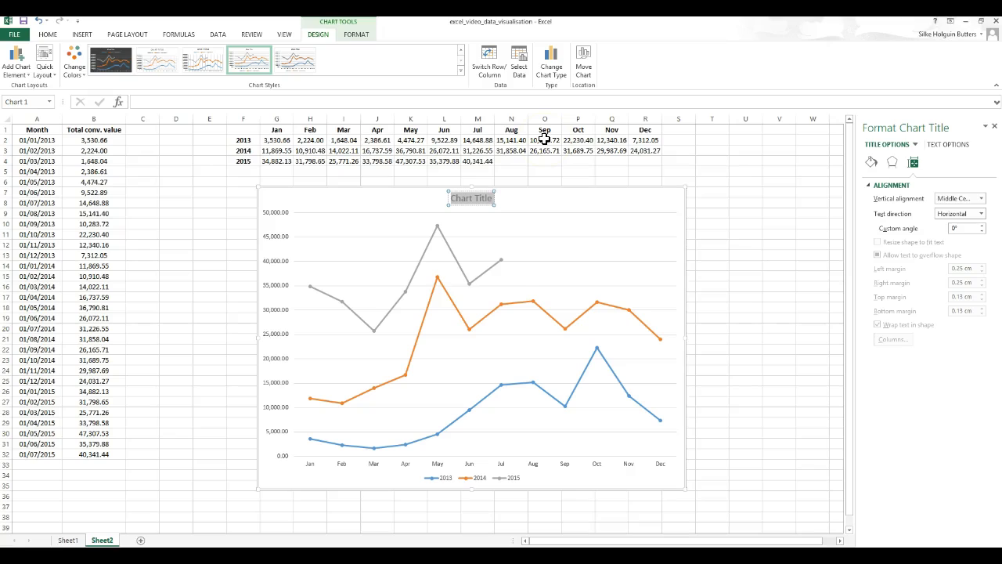
{"action": "type", "text": "Revenue"}
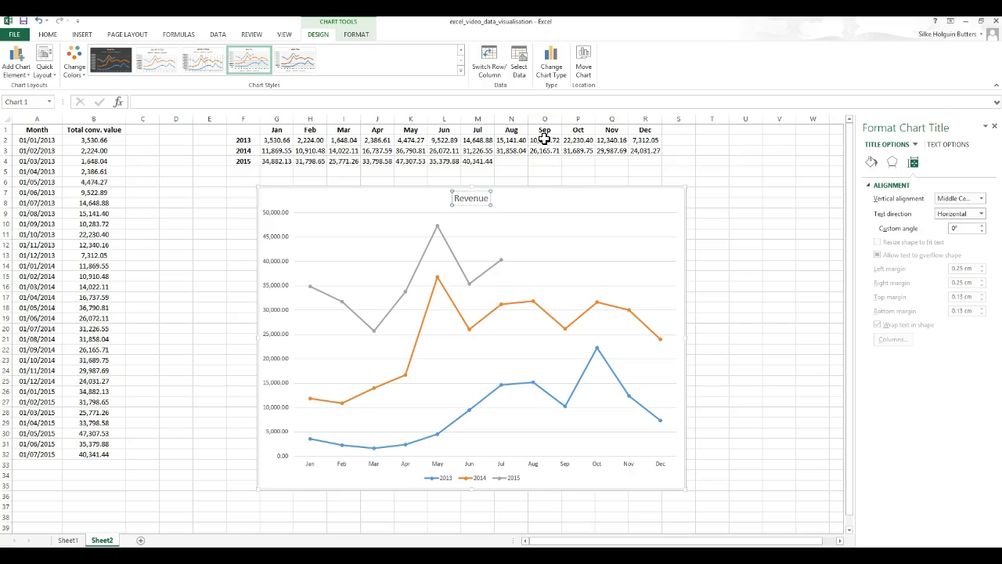
{"action": "type", "text": " Month-on-Month"}
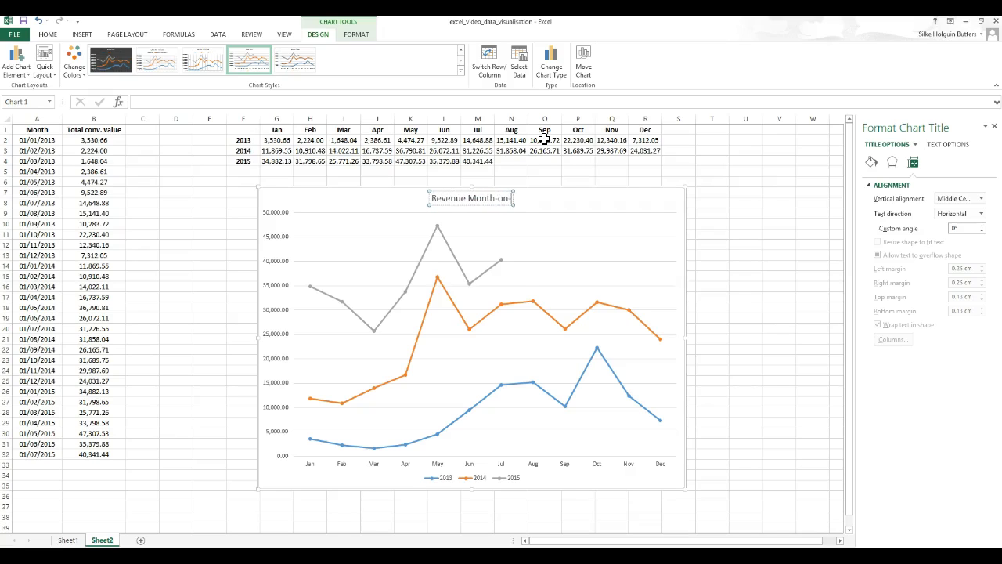
{"action": "left_click", "coordinate": [731, 246]}
{"action": "left_click", "coordinate": [614, 205]}
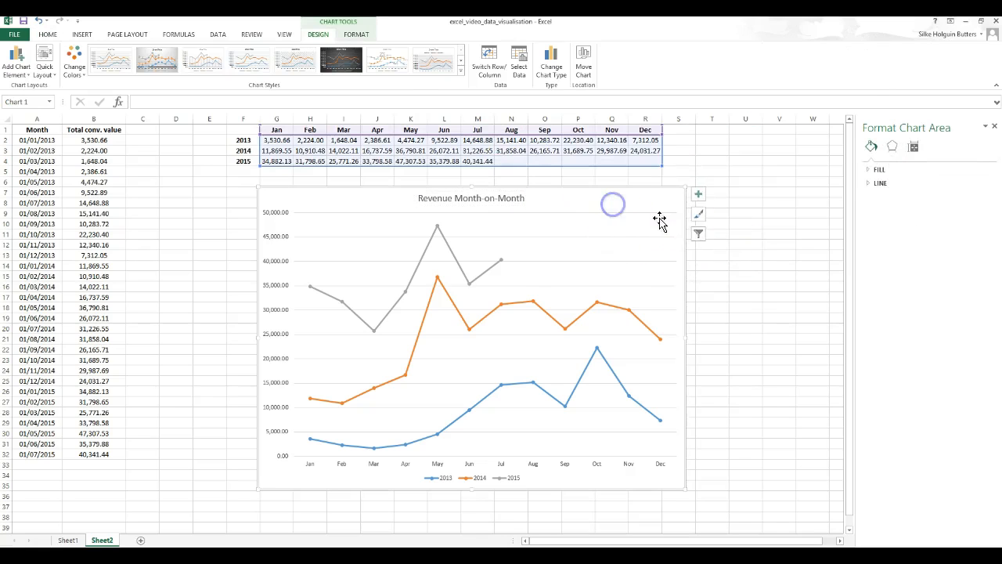
- Inspect the chart's data points and gridlines against the values in the year table
{"action": "left_click", "coordinate": [755, 265]}
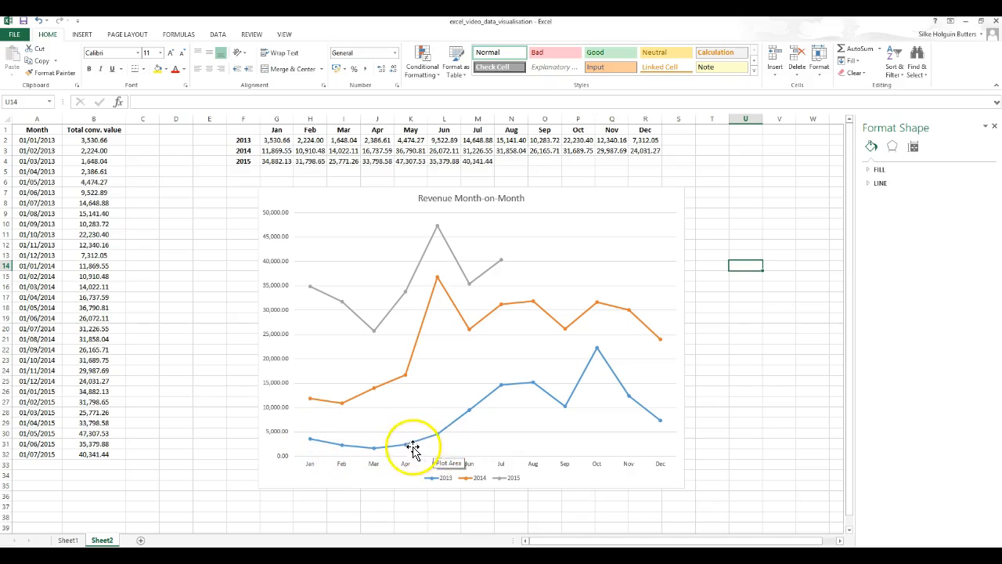
{"action": "mouse_move", "coordinate": [439, 442]}
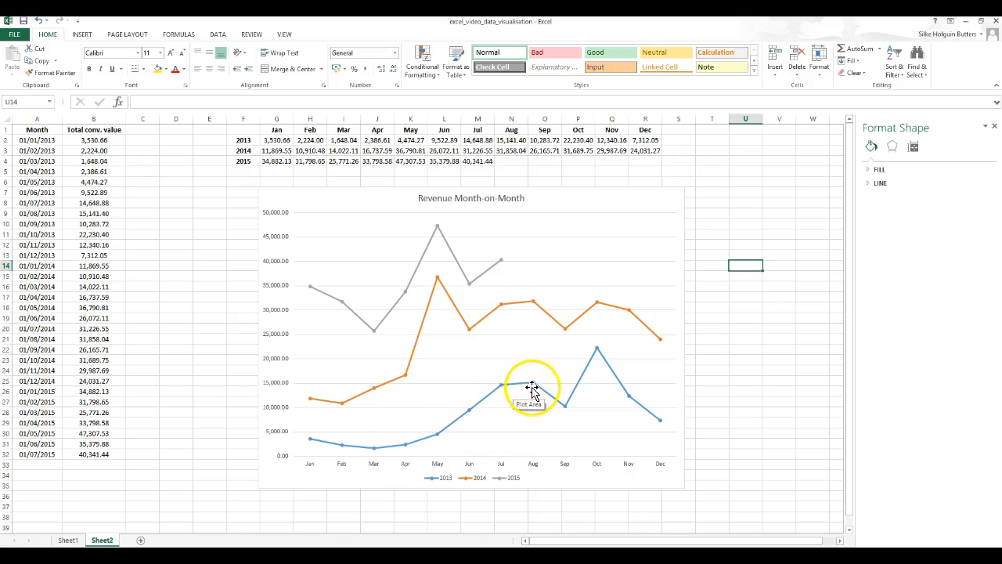
{"action": "mouse_move", "coordinate": [568, 413]}
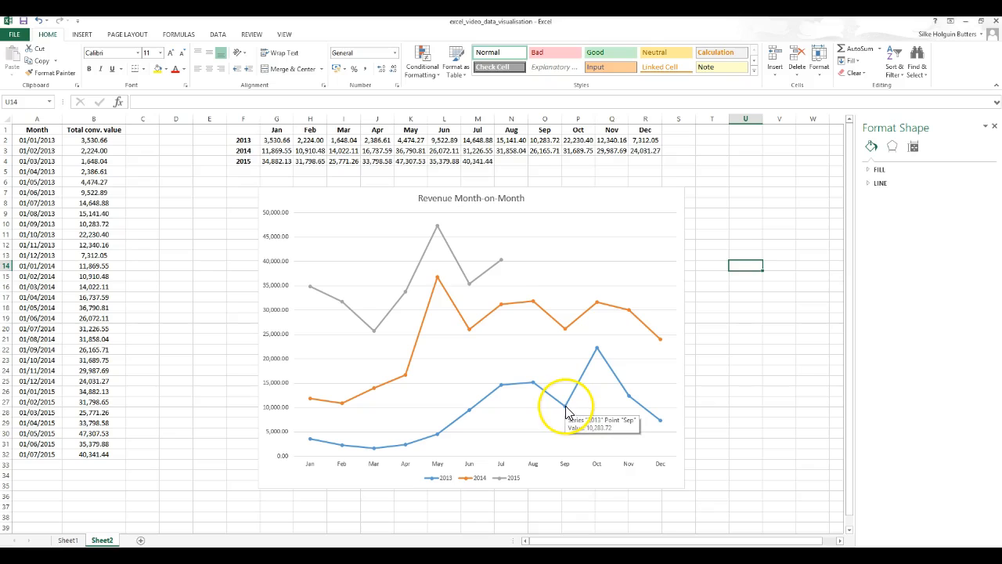
{"action": "mouse_move", "coordinate": [567, 329]}
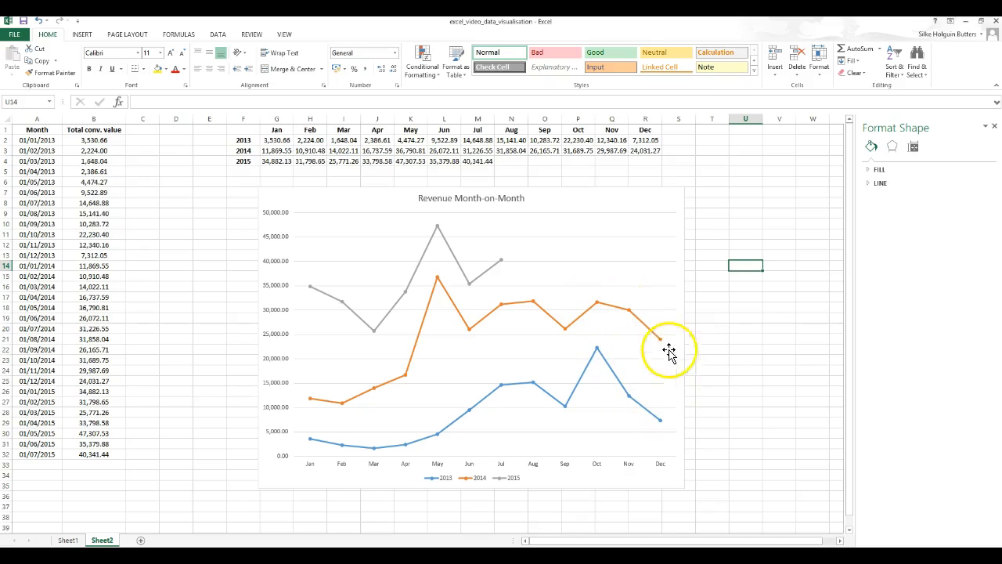
{"action": "left_click", "coordinate": [438, 278]}
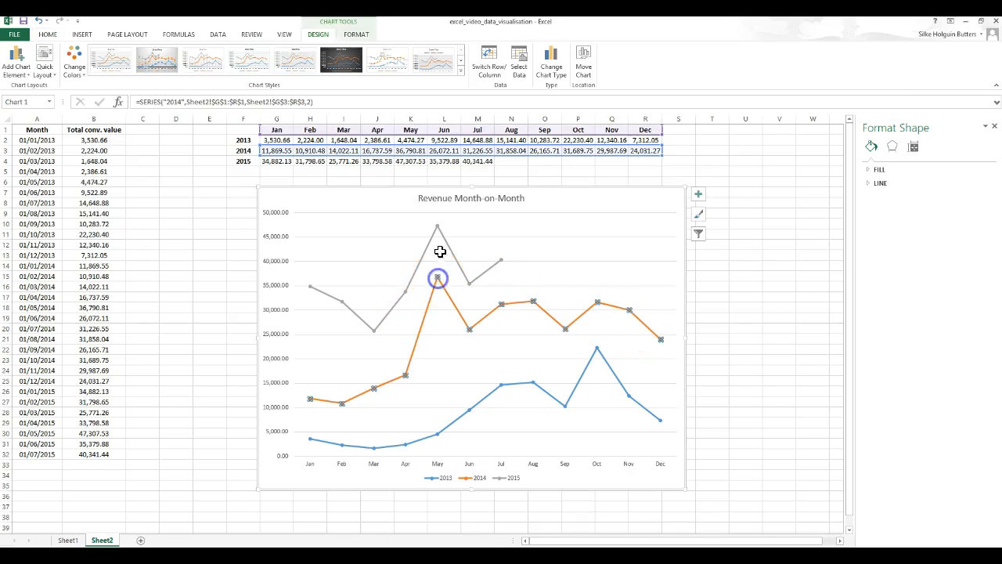
{"action": "left_click", "coordinate": [439, 227]}
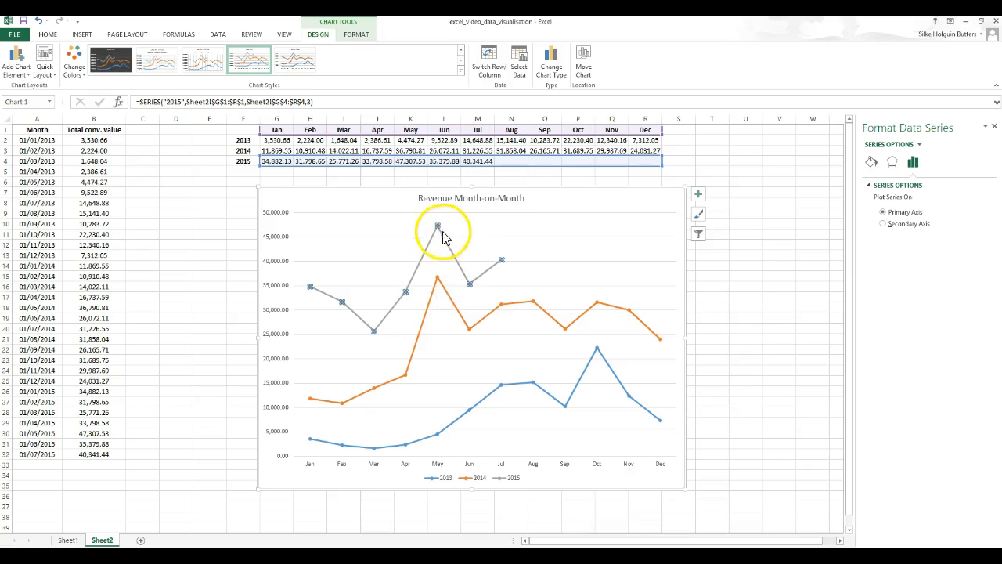
{"action": "mouse_move", "coordinate": [440, 229]}
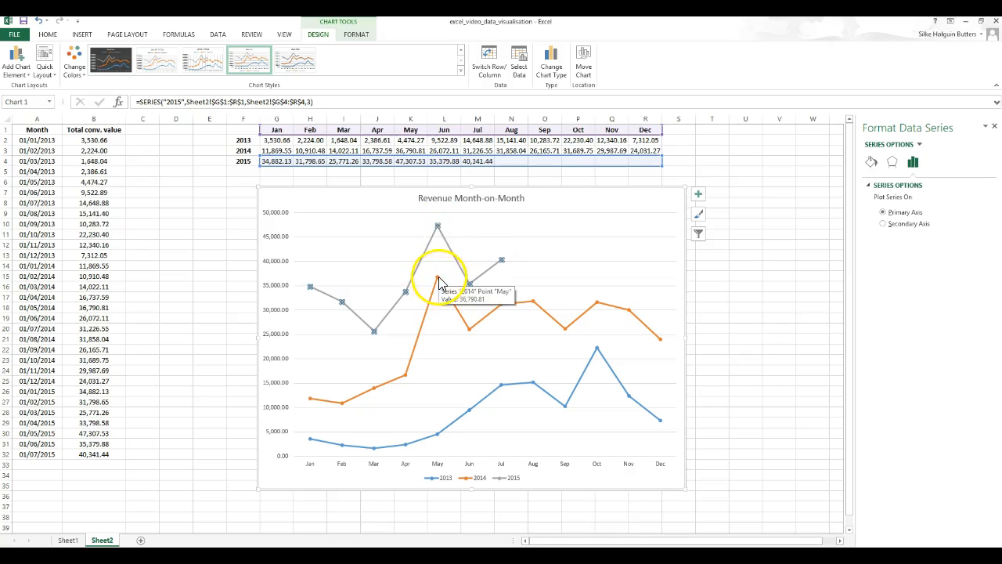
{"action": "left_click", "coordinate": [437, 226]}
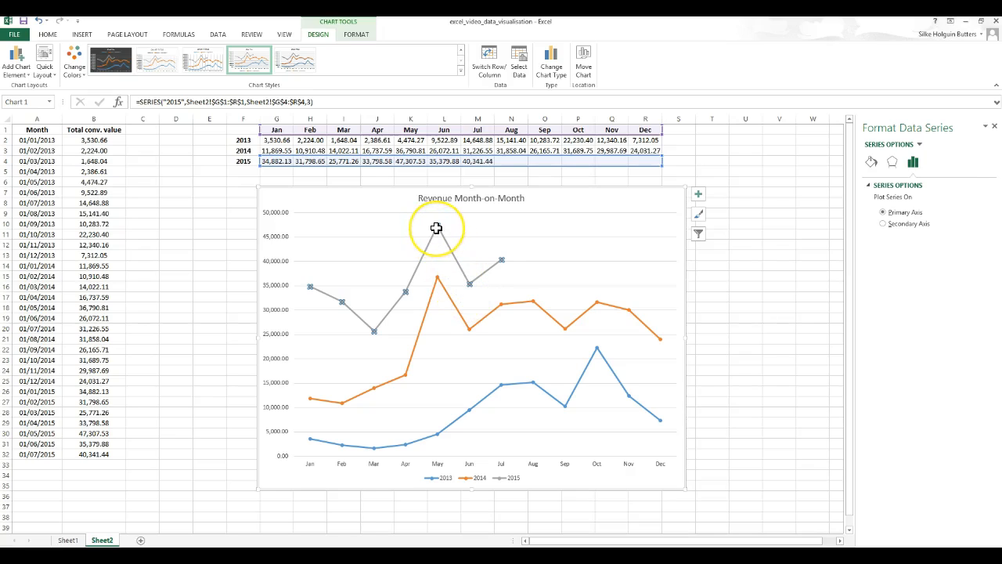
{"action": "mouse_move", "coordinate": [436, 228]}
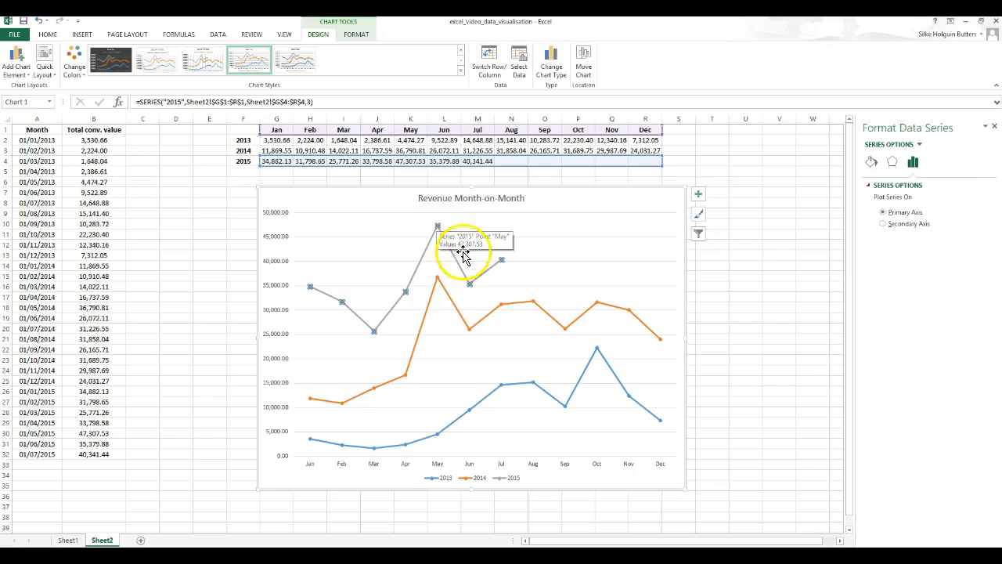
{"action": "mouse_move", "coordinate": [470, 287]}
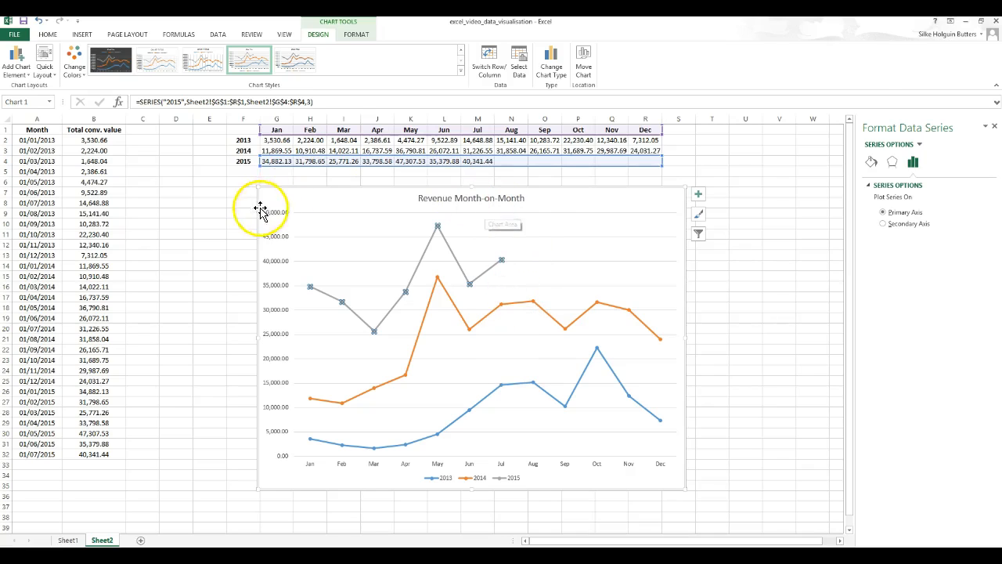
{"action": "left_click", "coordinate": [227, 202]}
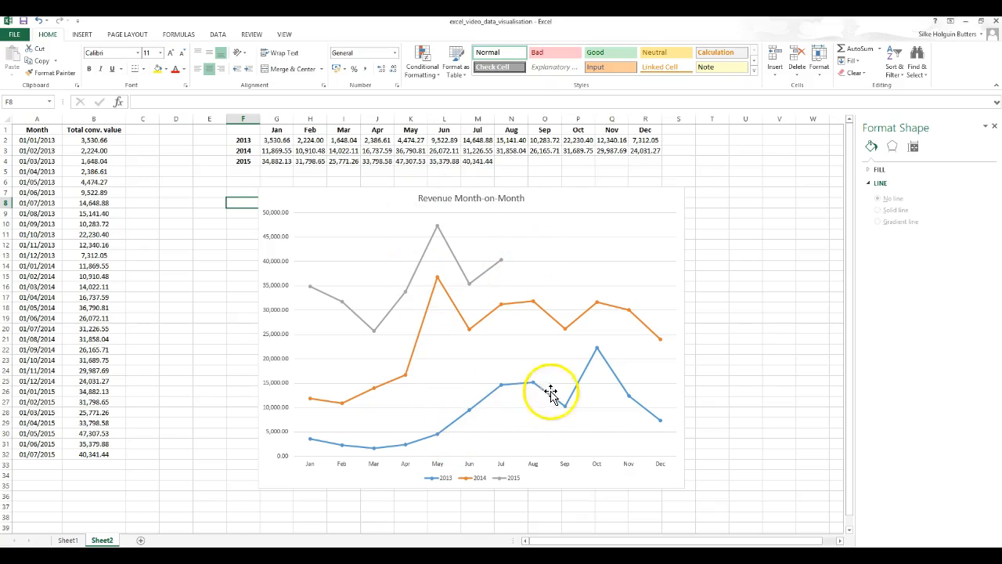
{"action": "left_click", "coordinate": [570, 142]}
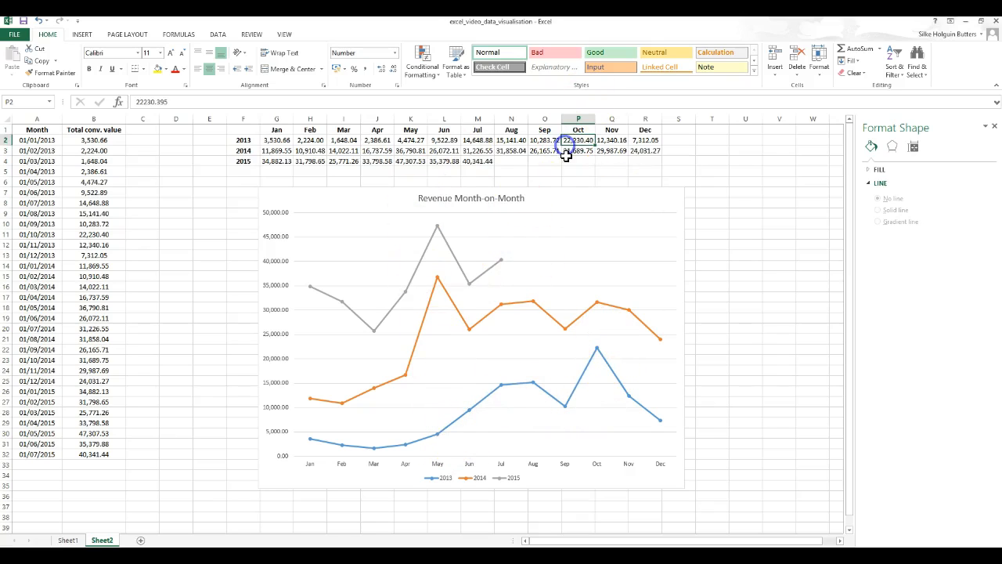
{"action": "left_click", "coordinate": [636, 213]}
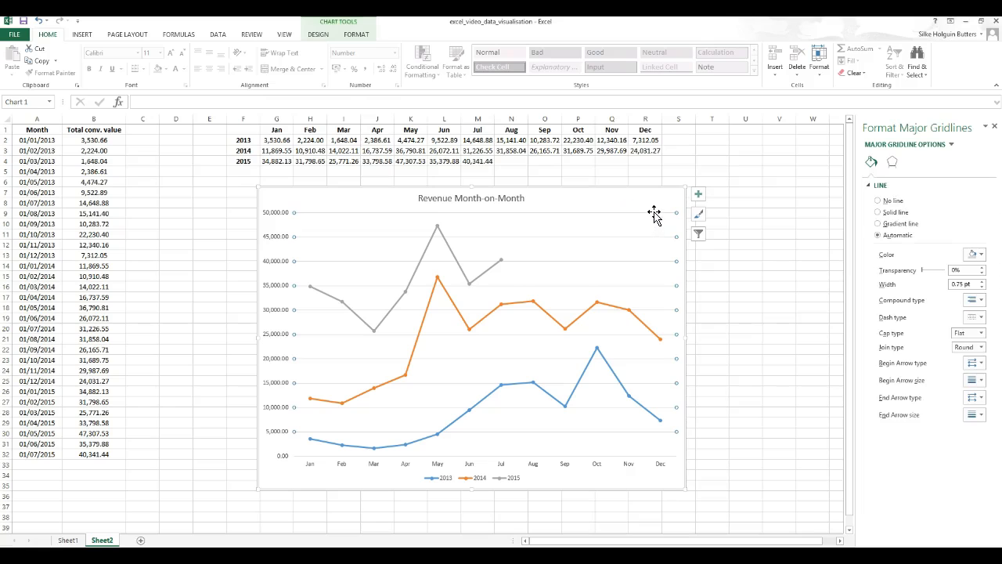
{"action": "left_click", "coordinate": [616, 200]}
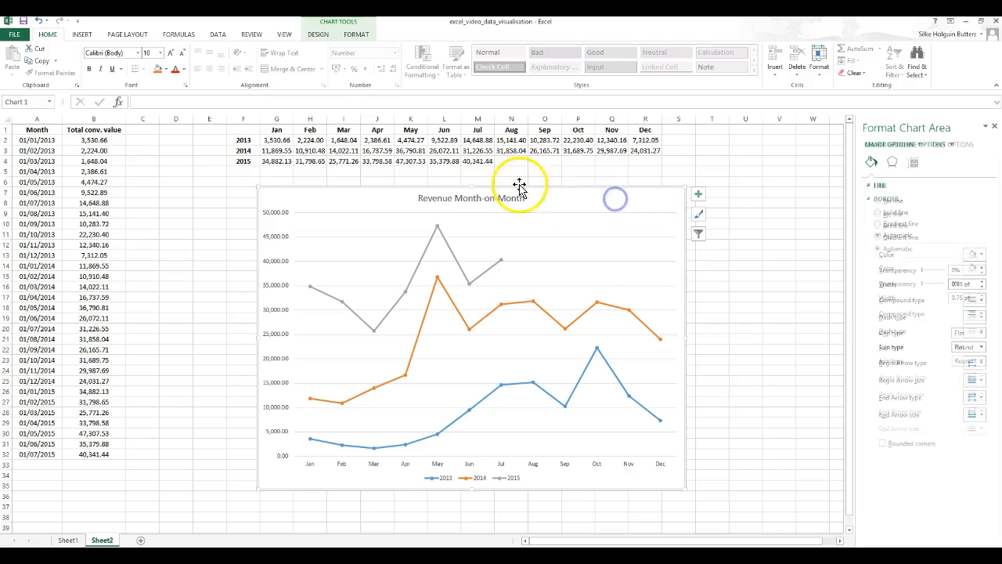
- Try switching the chart to a clustered column chart, then change it back to a line chart
{"action": "left_click", "coordinate": [319, 37]}
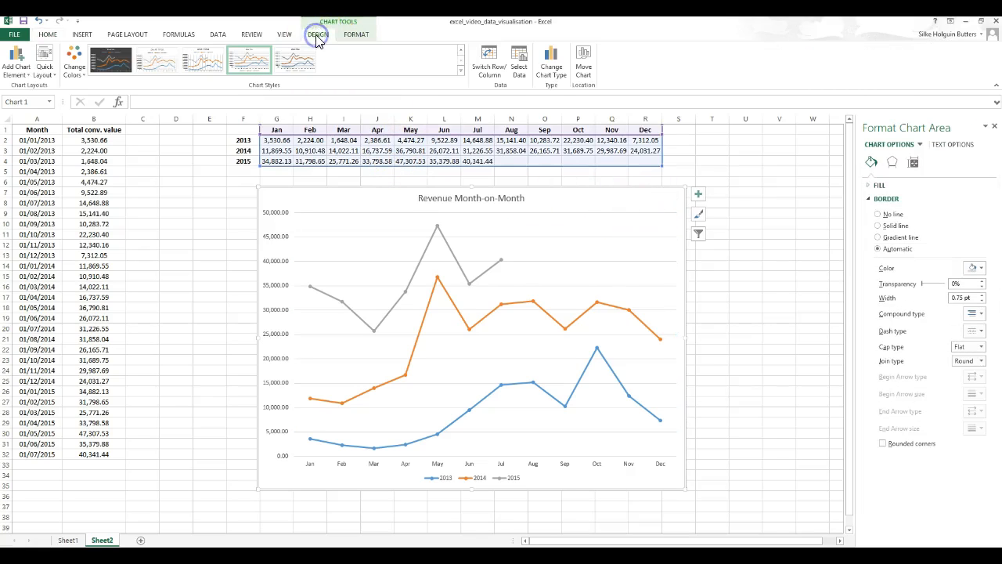
{"action": "left_click", "coordinate": [561, 77]}
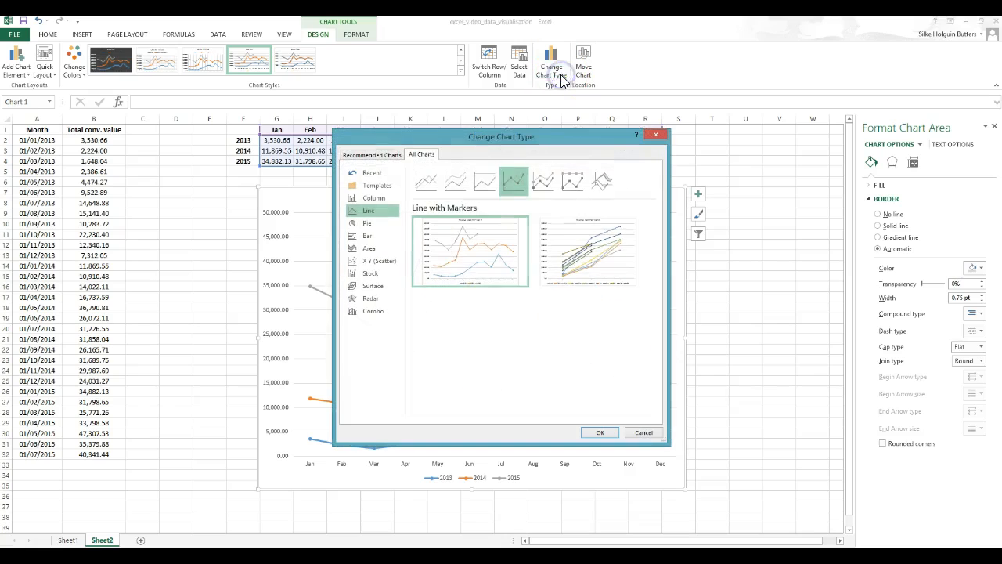
{"action": "left_click", "coordinate": [385, 198]}
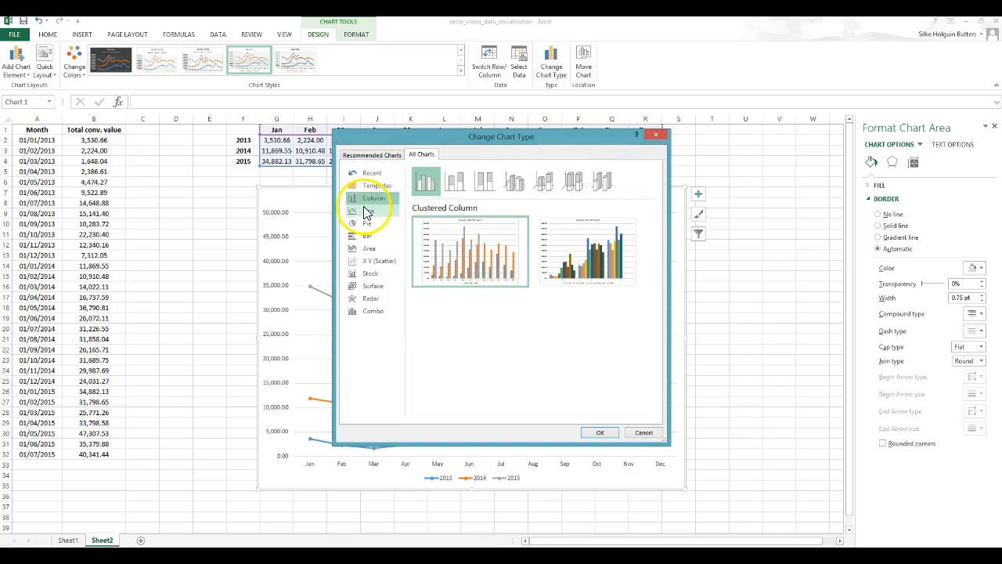
{"action": "left_click", "coordinate": [600, 433]}
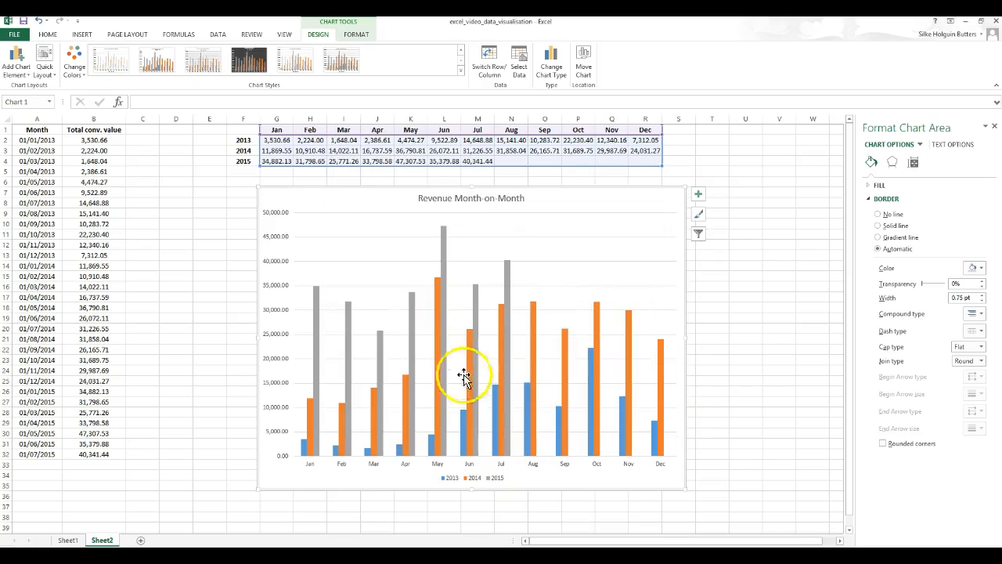
{"action": "left_click", "coordinate": [551, 64]}
{"action": "left_click", "coordinate": [381, 213]}
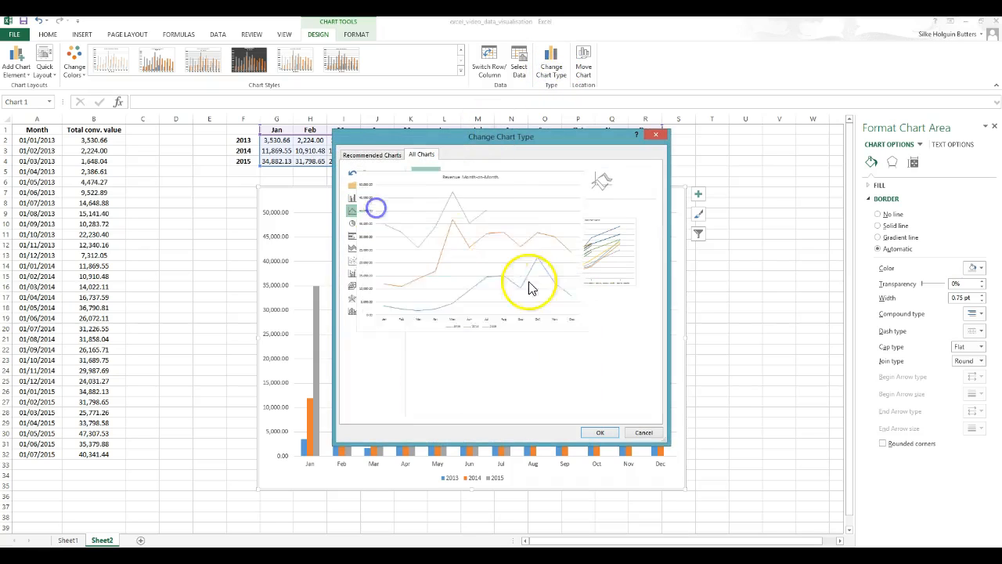
{"action": "left_click", "coordinate": [599, 433]}
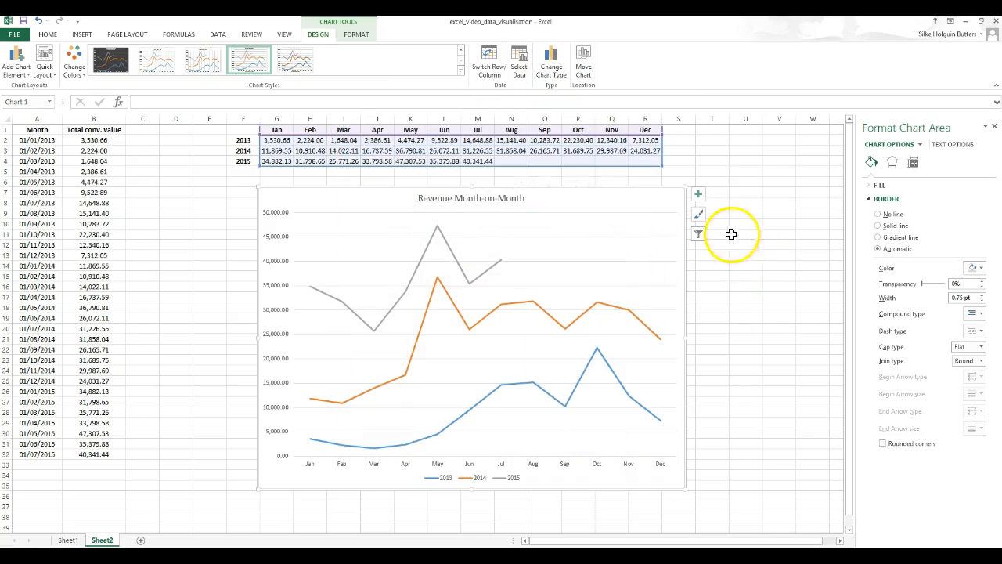
- Apply a colorful palette with green, blue and yellow lines to the chart's series
{"action": "left_click", "coordinate": [699, 215]}
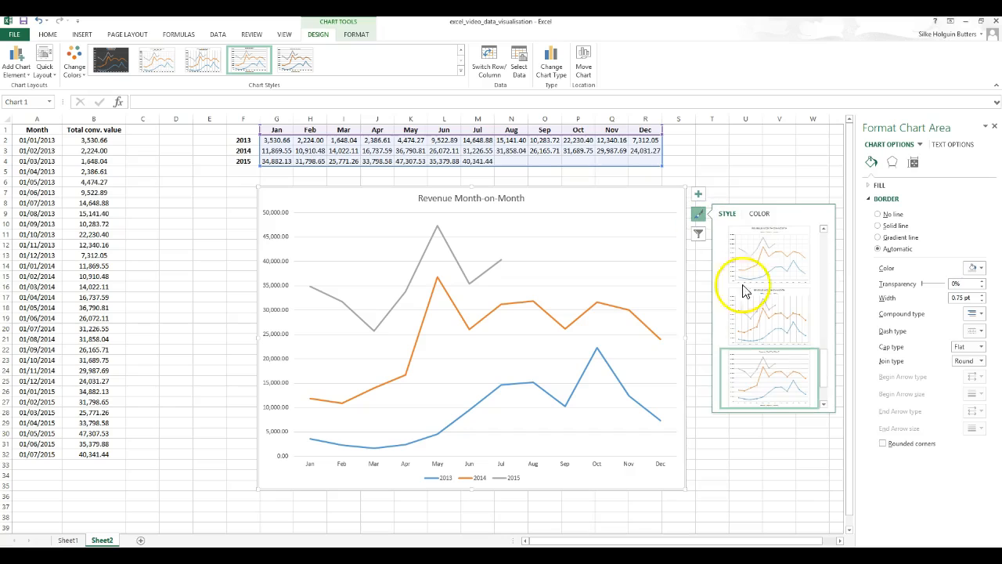
{"action": "left_click", "coordinate": [761, 215]}
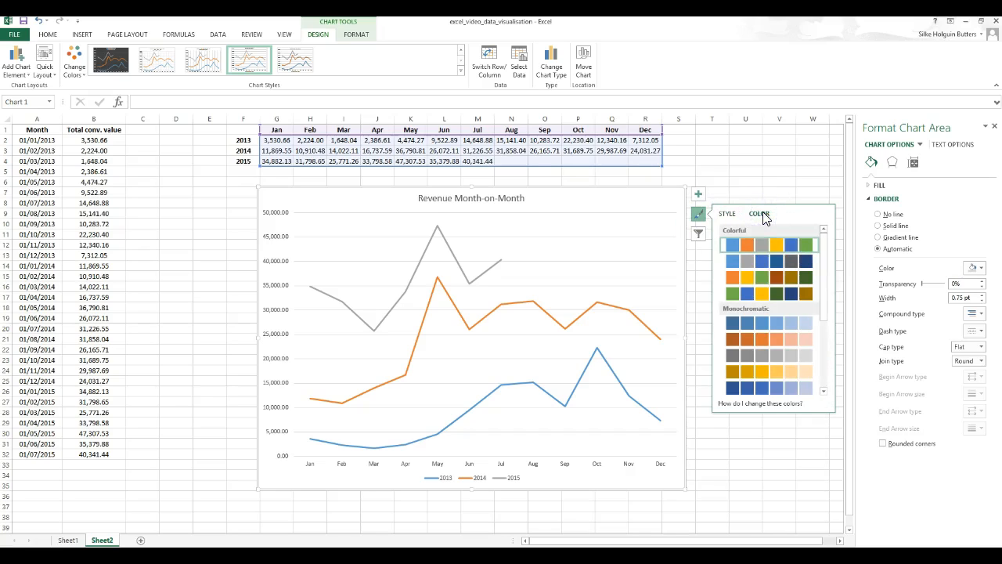
{"action": "left_click", "coordinate": [759, 323]}
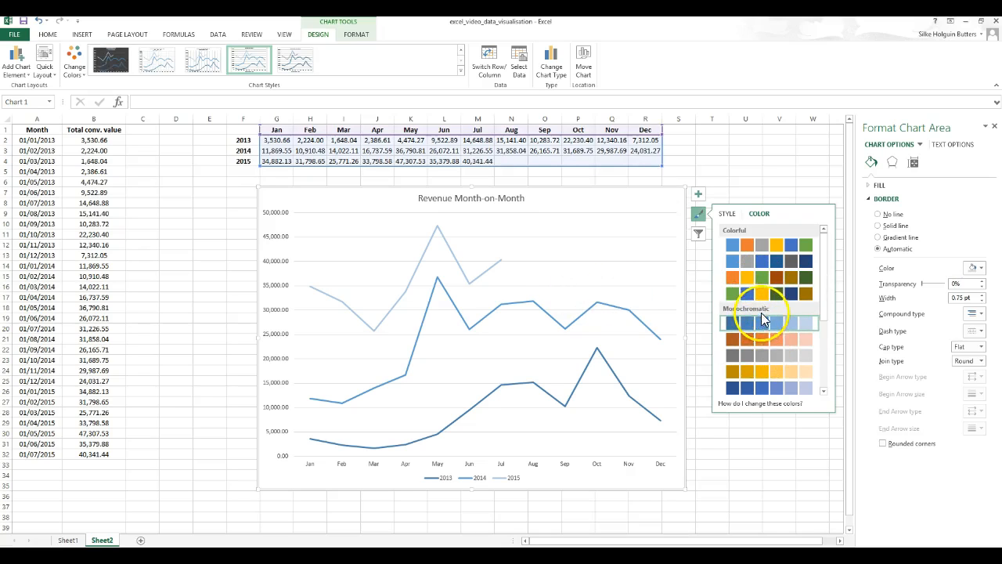
{"action": "left_click", "coordinate": [748, 285]}
{"action": "left_click", "coordinate": [754, 293]}
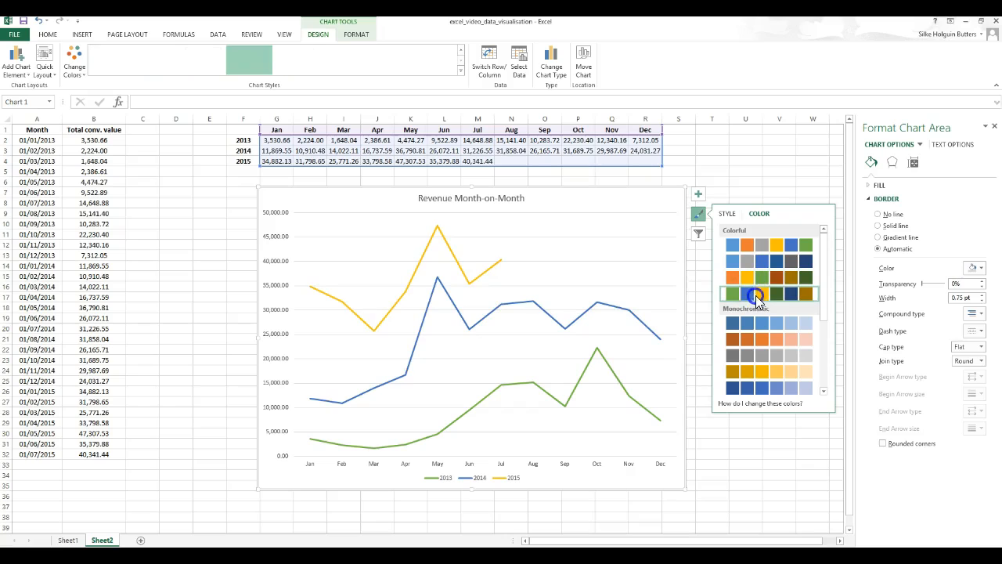
- Switch the chart to the colorful blue, orange and gray palette and preview other chart styles, keeping the current style
{"action": "left_click", "coordinate": [769, 246]}
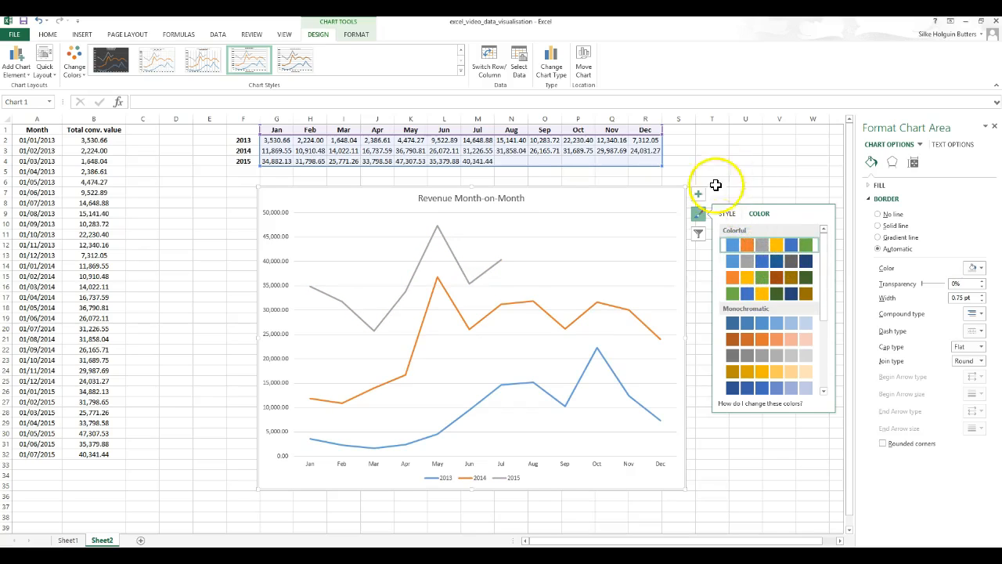
{"action": "left_click", "coordinate": [724, 215]}
{"action": "left_click", "coordinate": [799, 329]}
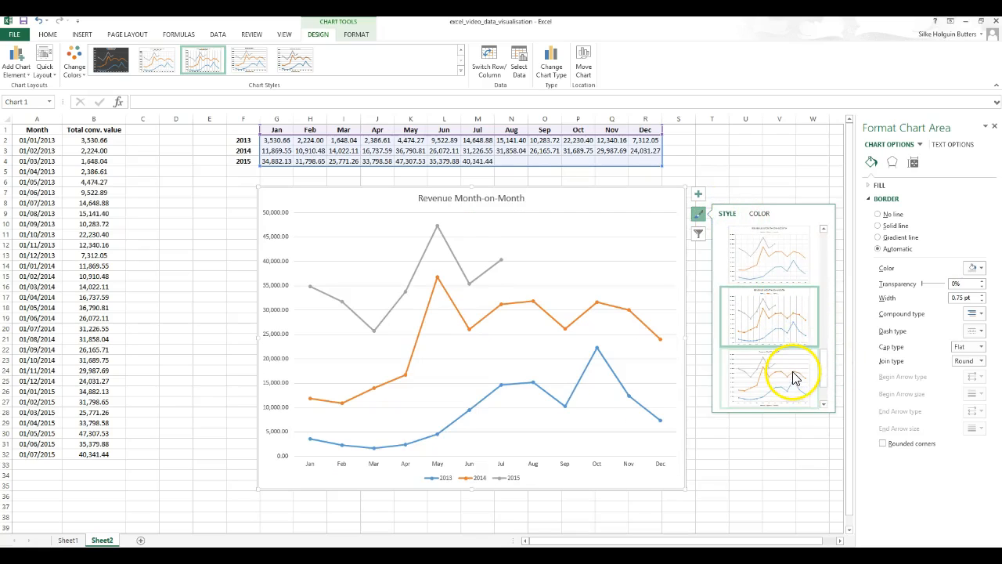
{"action": "left_click", "coordinate": [788, 258]}
{"action": "left_click", "coordinate": [788, 381]}
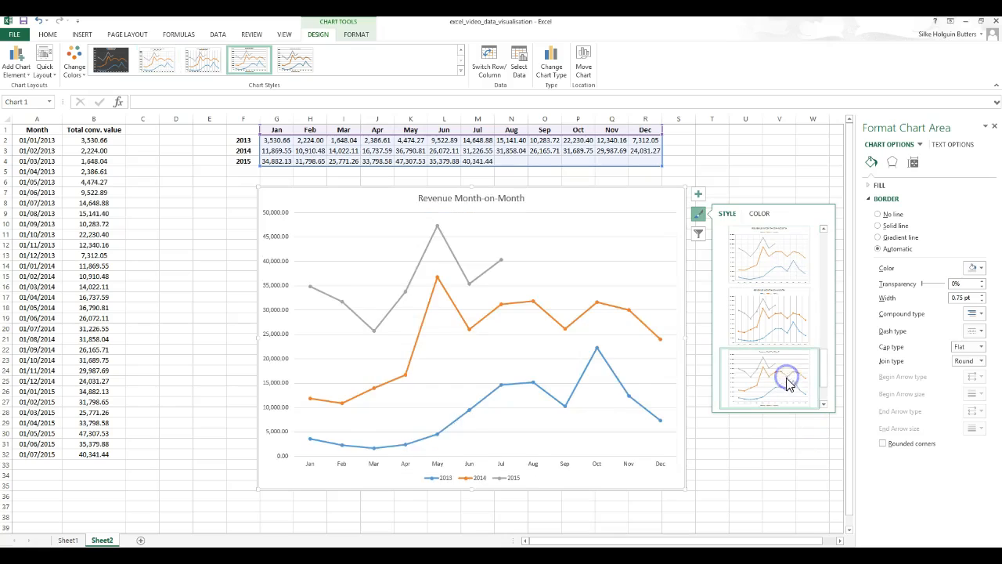
- Try filtering the chart's months and series without applying the changes
{"action": "left_click", "coordinate": [697, 234]}
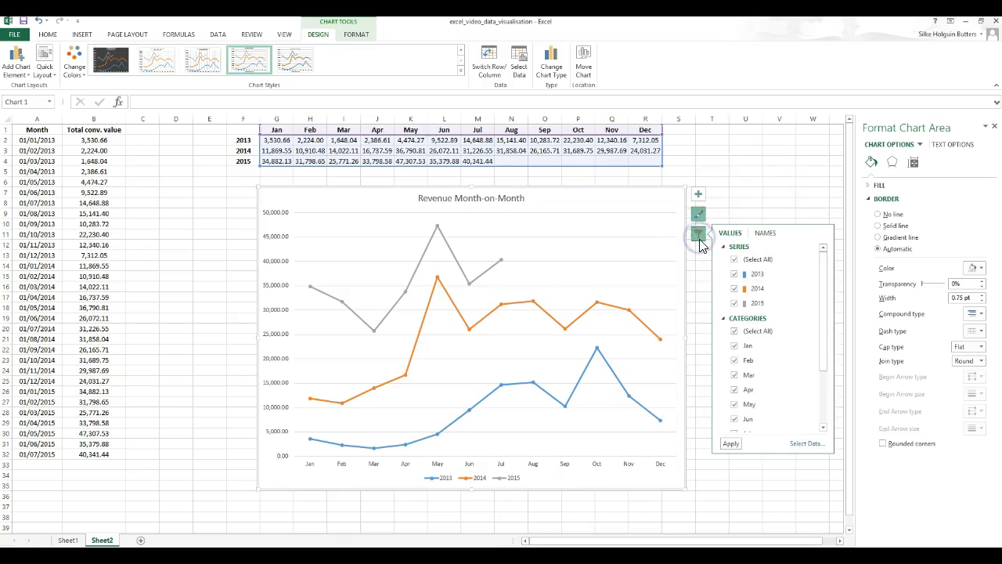
{"action": "left_click", "coordinate": [735, 347]}
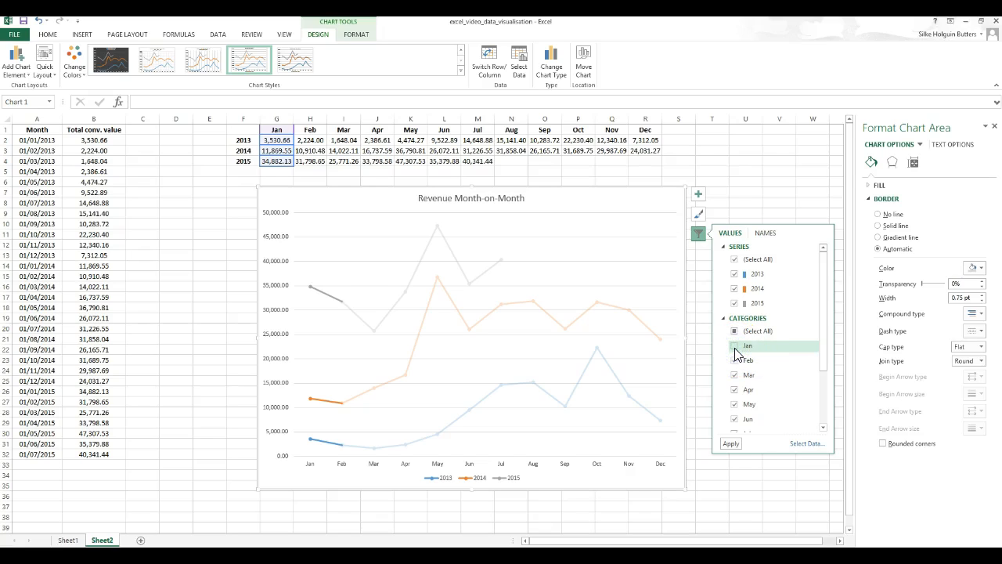
{"action": "left_click", "coordinate": [736, 361]}
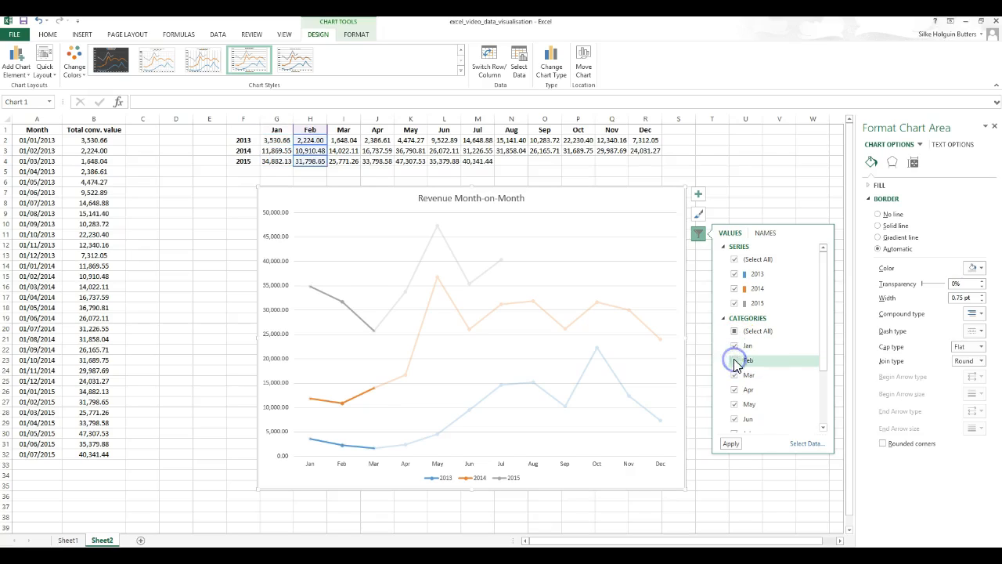
{"action": "left_click", "coordinate": [736, 275]}
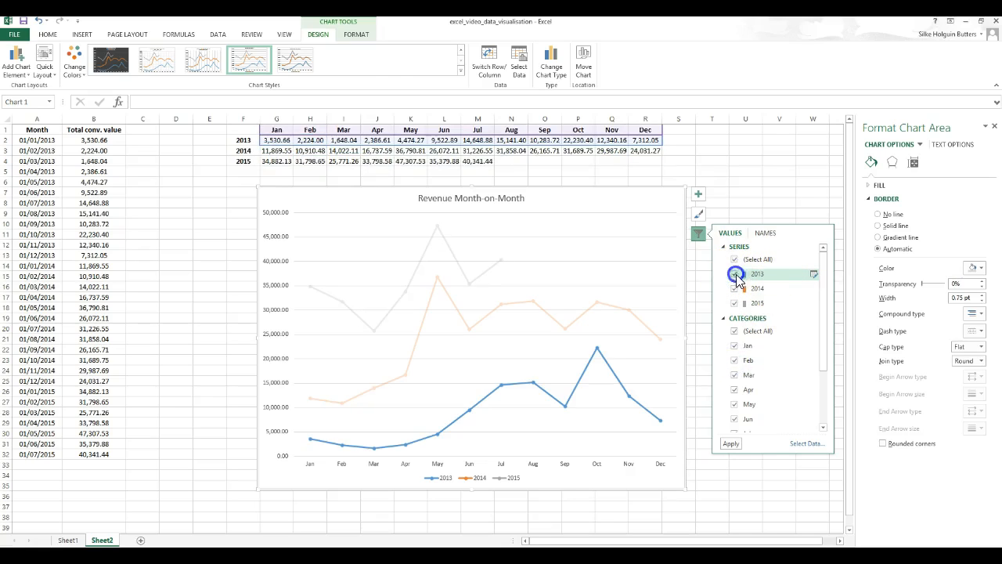
{"action": "left_click", "coordinate": [772, 181]}
- Add a linear trendline for the 2013 series
{"action": "left_click", "coordinate": [688, 253]}
{"action": "left_click", "coordinate": [670, 251]}
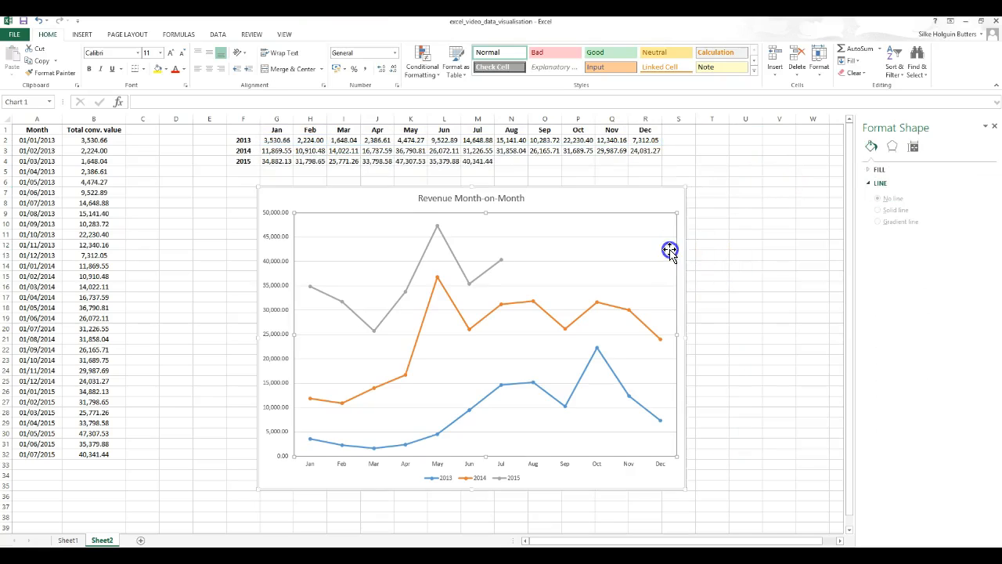
{"action": "left_click", "coordinate": [700, 195]}
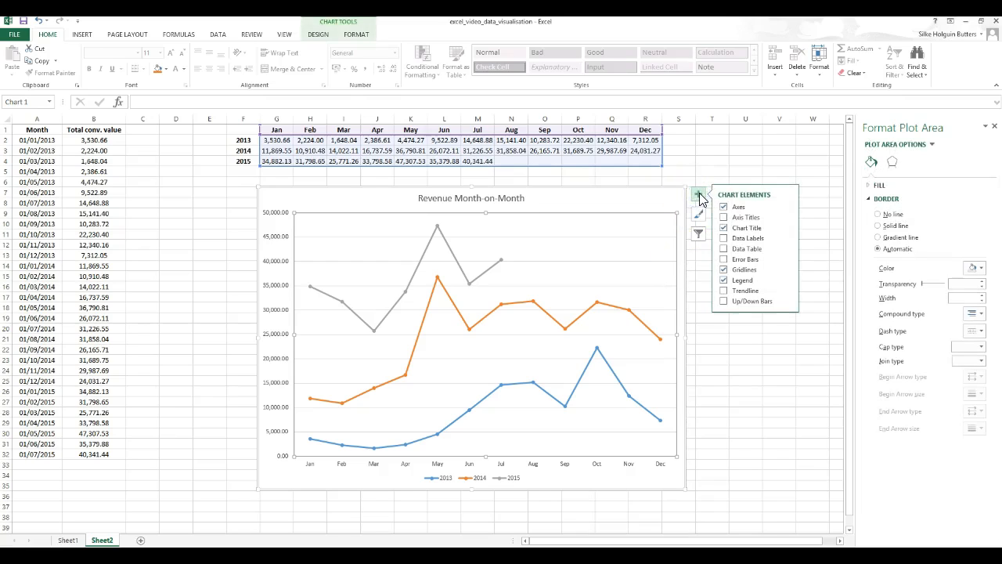
{"action": "left_click", "coordinate": [723, 292]}
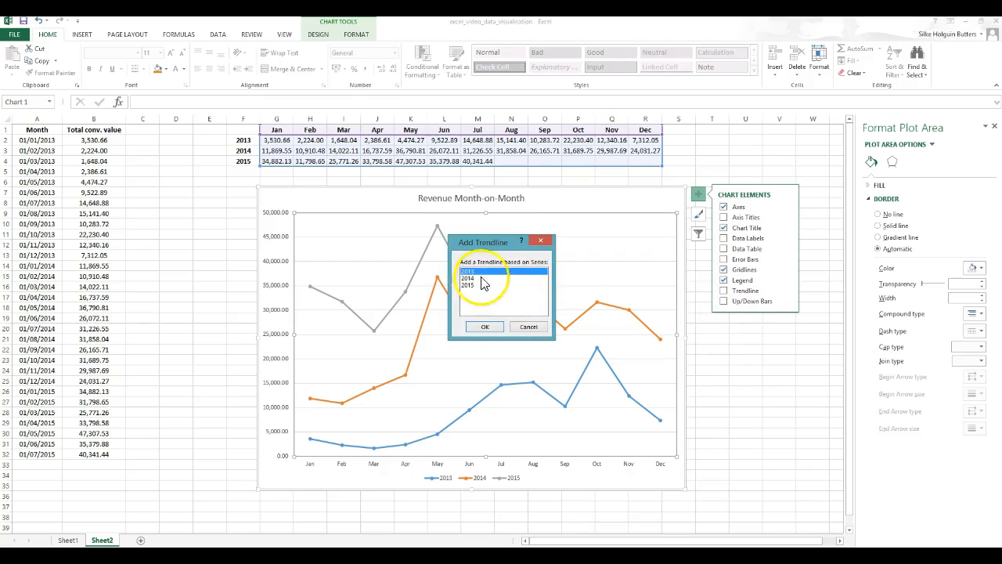
{"action": "left_click_drag", "start_coordinate": [473, 238], "coordinate": [740, 350]}
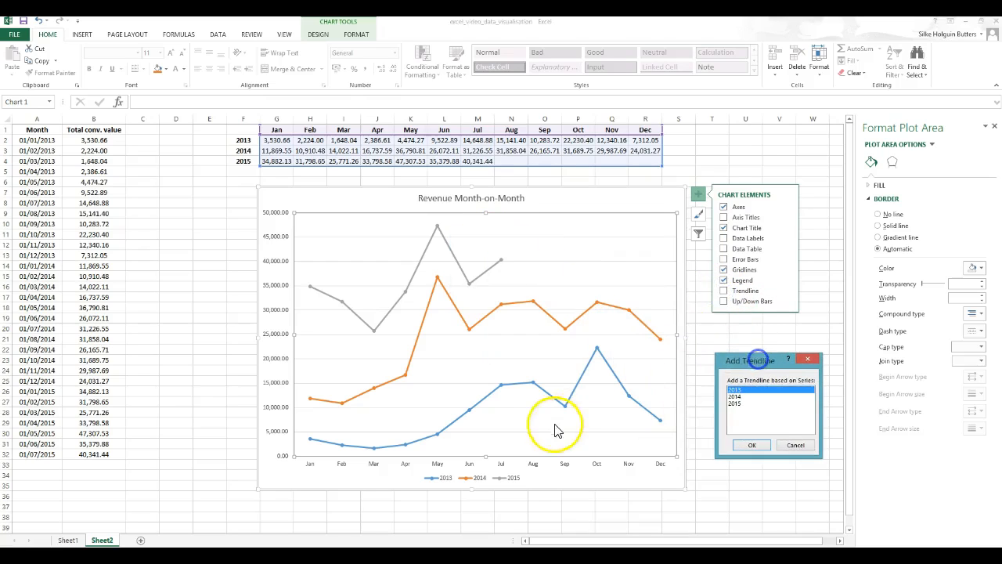
{"action": "left_click", "coordinate": [738, 445]}
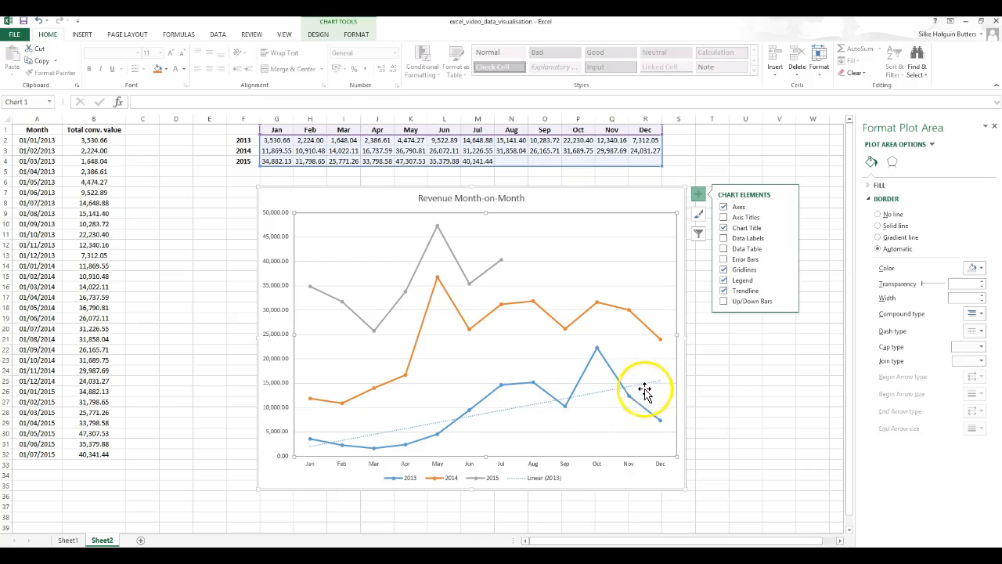
- Add linear trendlines for the 2014 and 2015 series, then deselect the chart
{"action": "left_click", "coordinate": [598, 301]}
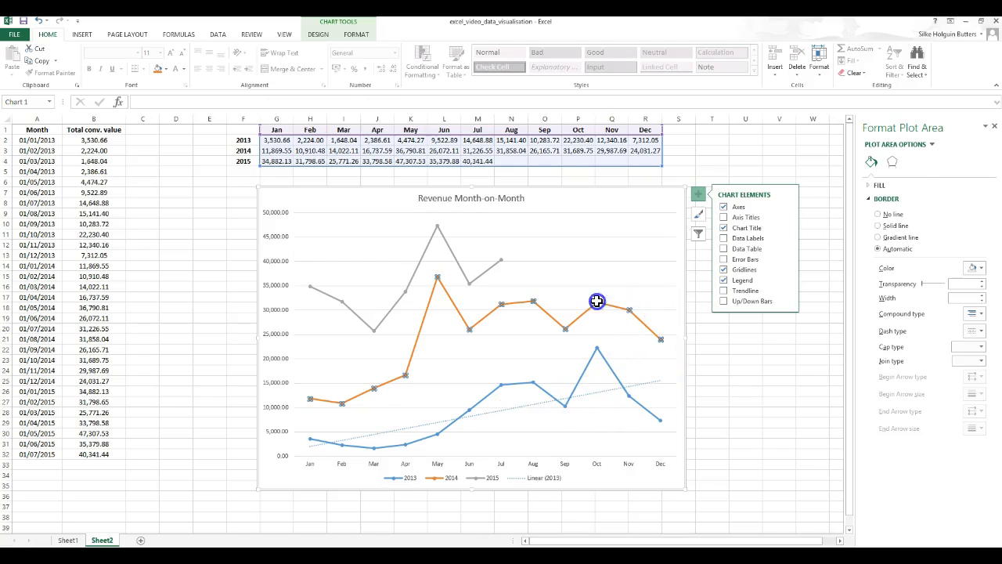
{"action": "left_click", "coordinate": [728, 293]}
{"action": "left_click", "coordinate": [486, 272]}
{"action": "left_click", "coordinate": [724, 290]}
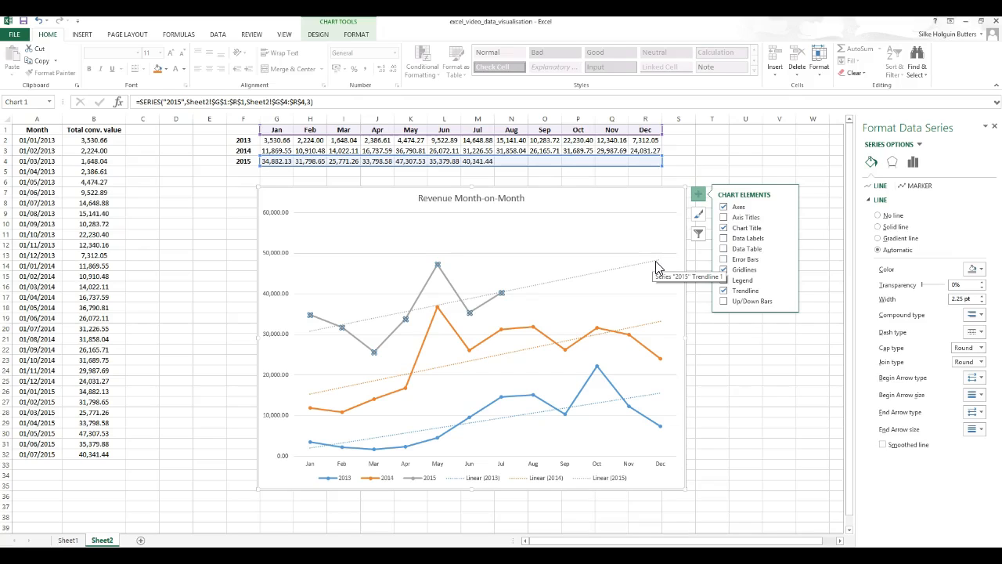
{"action": "left_click", "coordinate": [316, 270]}
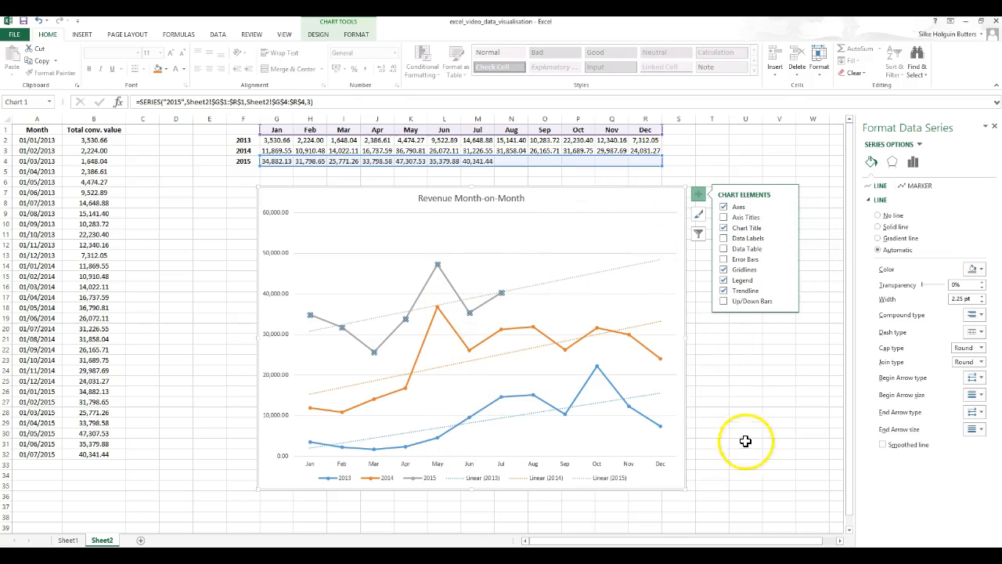
{"action": "left_click", "coordinate": [732, 380]}
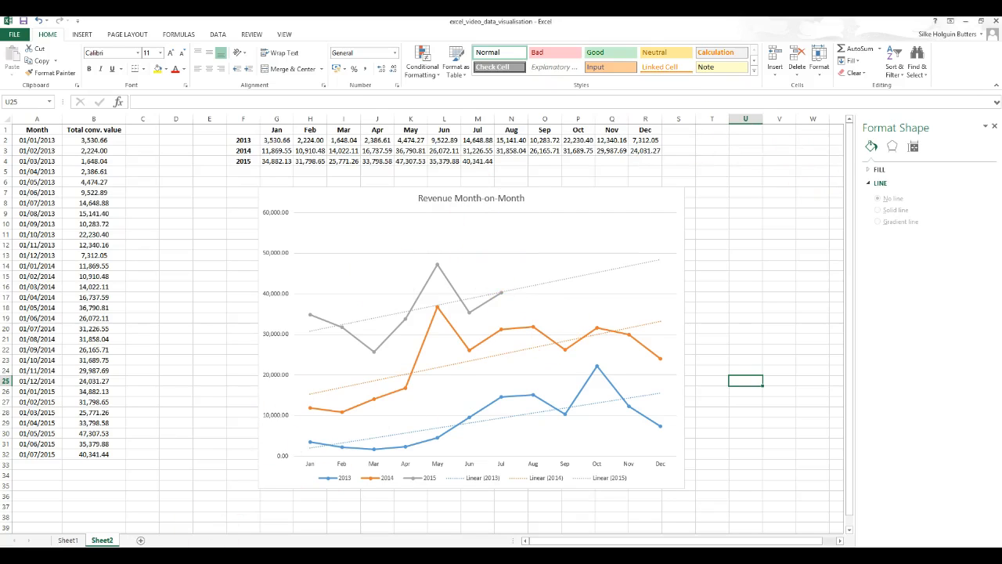
- Switch to the browser and scroll through the AdGirls Business Club blog posts
{"action": "key", "text": "alt+Tab"}
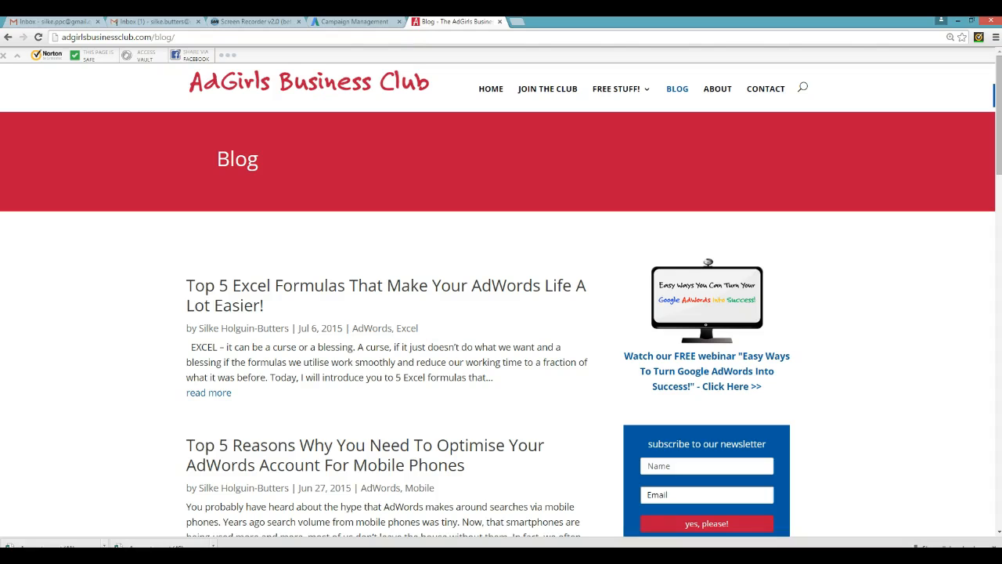
{"action": "scroll", "coordinate": [906, 269], "scroll_direction": "down", "scroll_amount": 2}
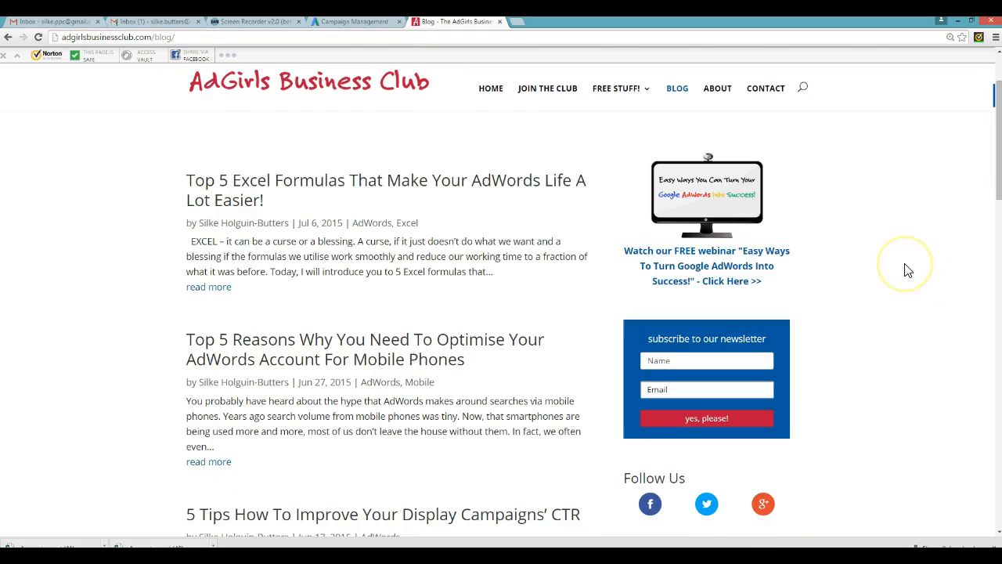
{"action": "scroll", "coordinate": [907, 270], "scroll_direction": "down", "scroll_amount": 2}
{"action": "scroll", "coordinate": [908, 270], "scroll_direction": "down", "scroll_amount": 5}
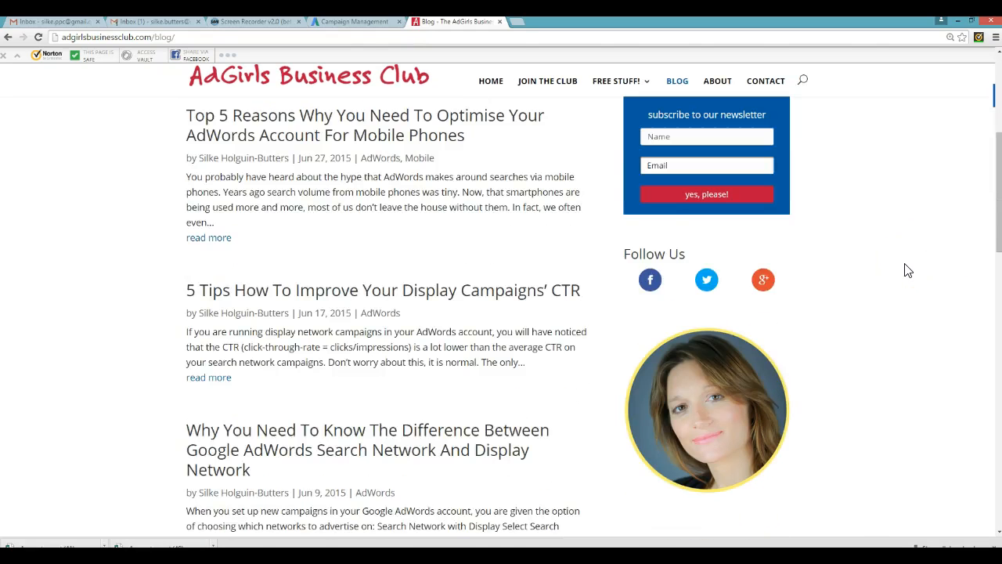
{"action": "scroll", "coordinate": [908, 270], "scroll_direction": "down", "scroll_amount": 4}
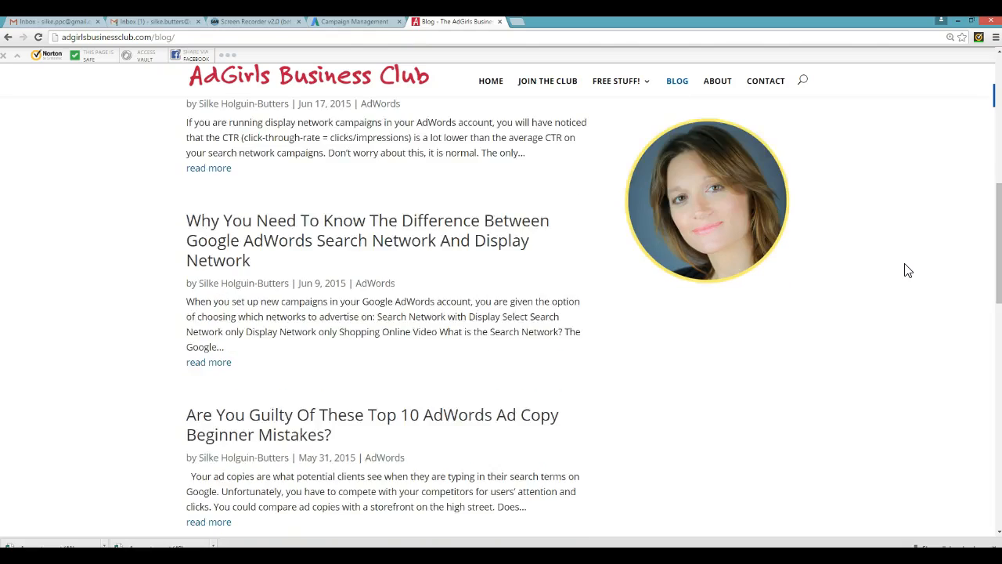
{"action": "scroll", "coordinate": [908, 270], "scroll_direction": "down", "scroll_amount": 2}
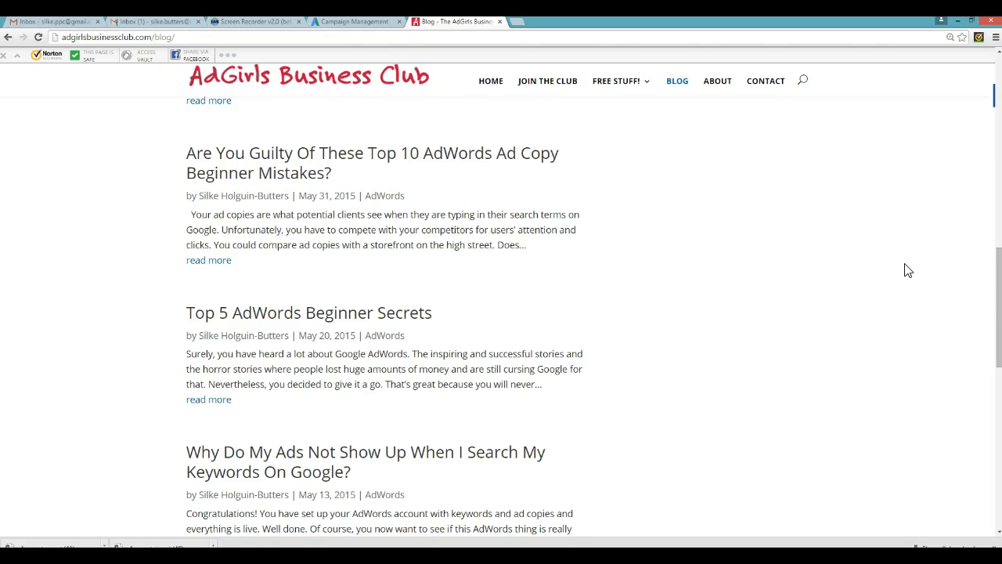
- Open the 20 Tips to Increase Your AdWords CTR page from the Free Stuff menu
{"action": "mouse_move", "coordinate": [647, 86]}
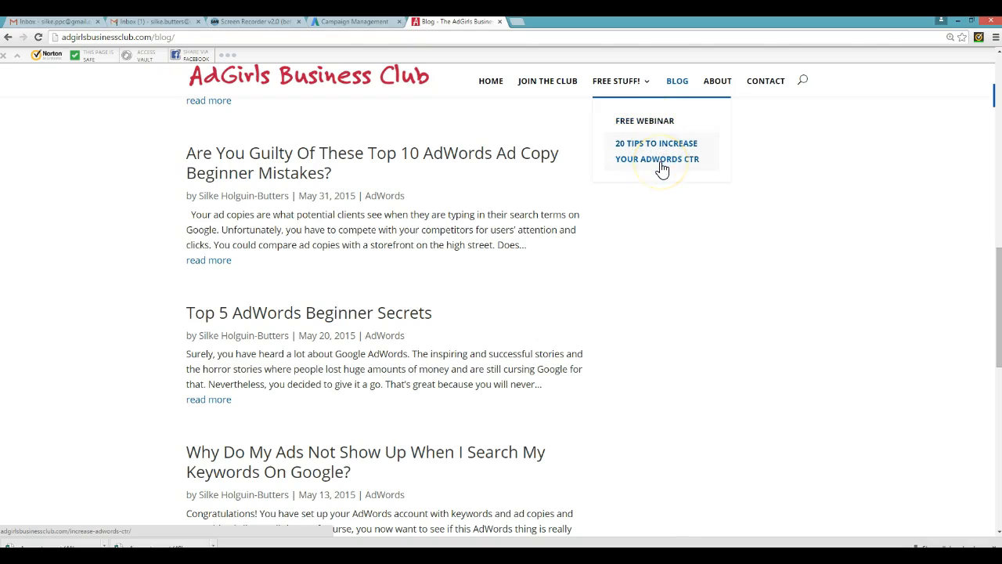
{"action": "left_click", "coordinate": [698, 157]}
{"action": "left_click", "coordinate": [697, 149]}
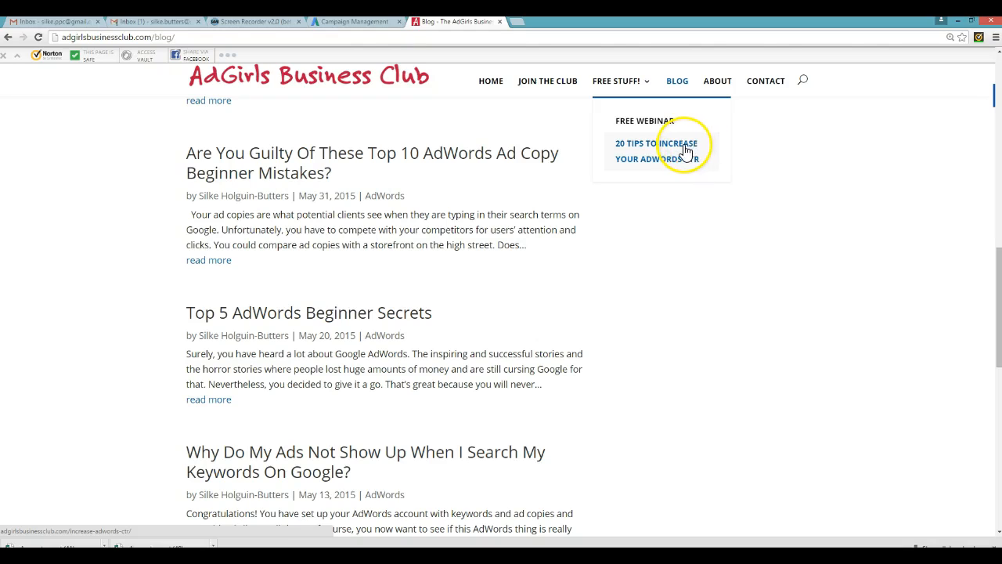